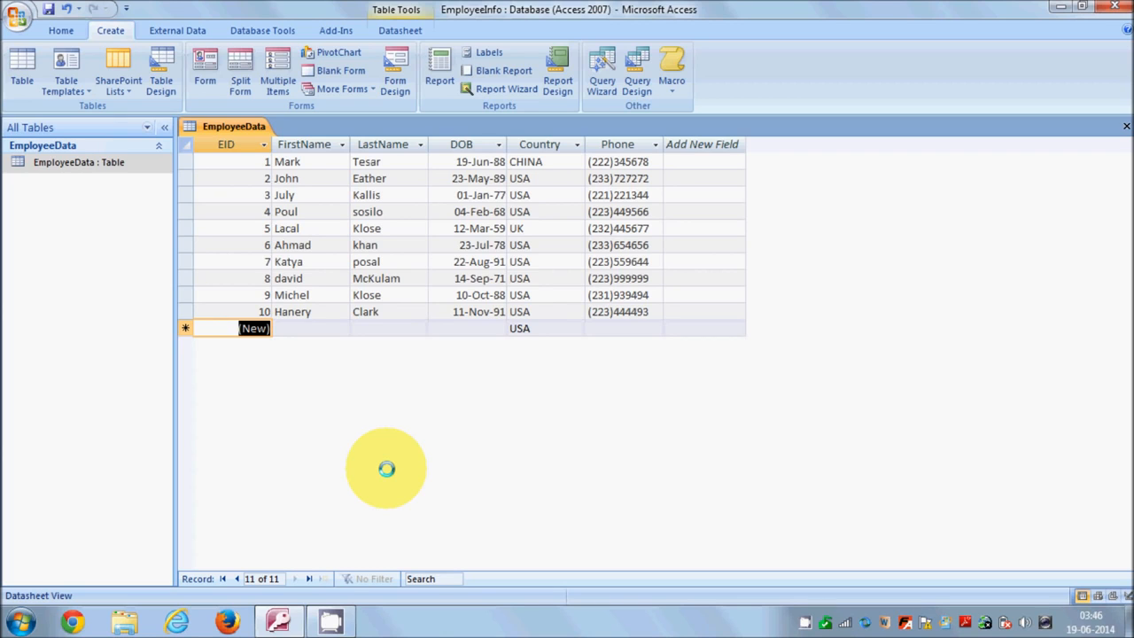
# - Sort the EmployeeData records by FirstName in ascending order and then in descending order
pyautogui.click(61, 31)
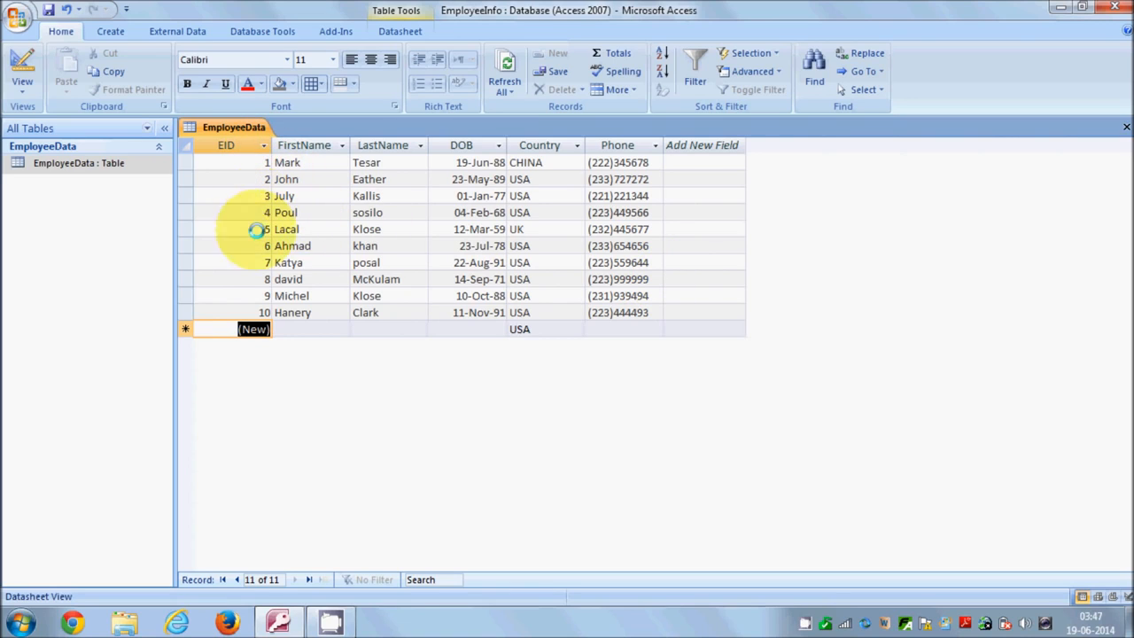
pyautogui.click(317, 162)
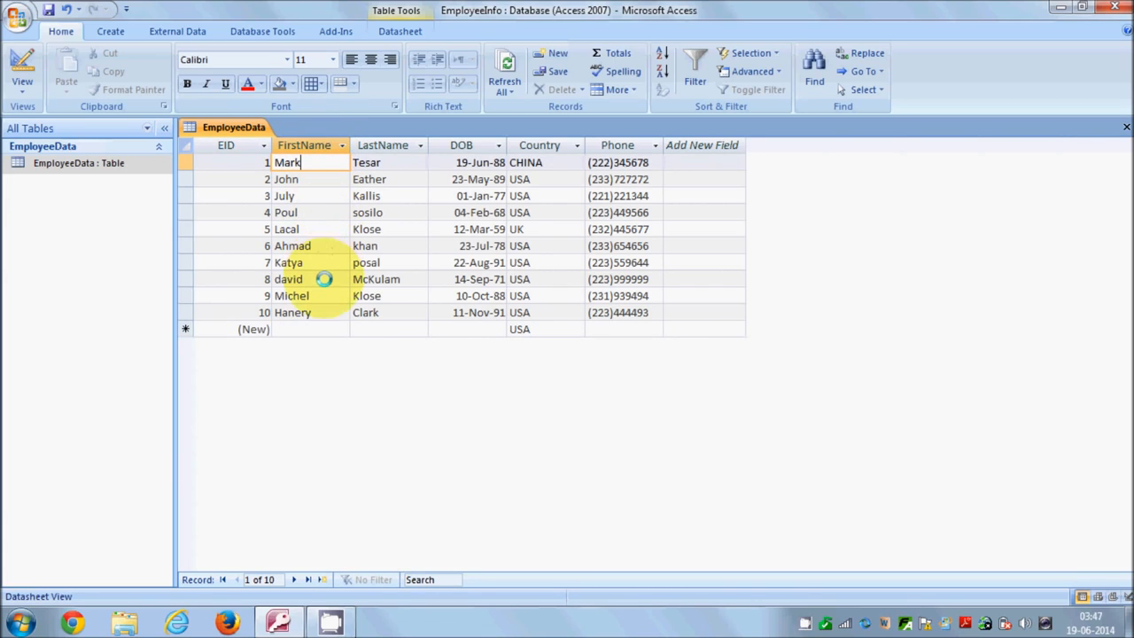
pyautogui.click(308, 162)
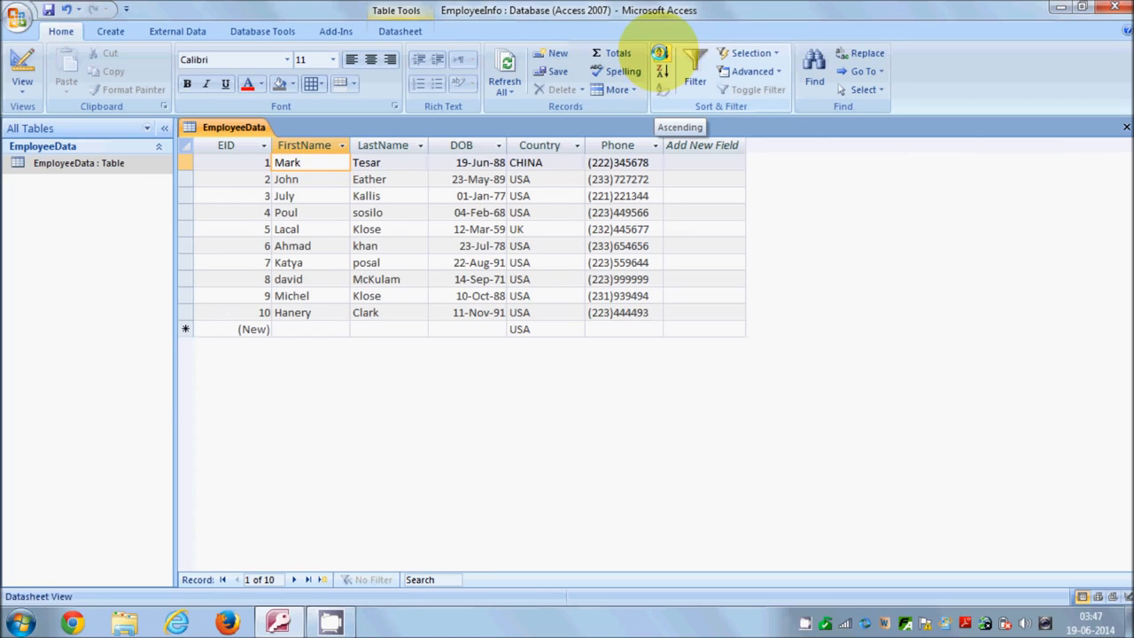
pyautogui.click(660, 53)
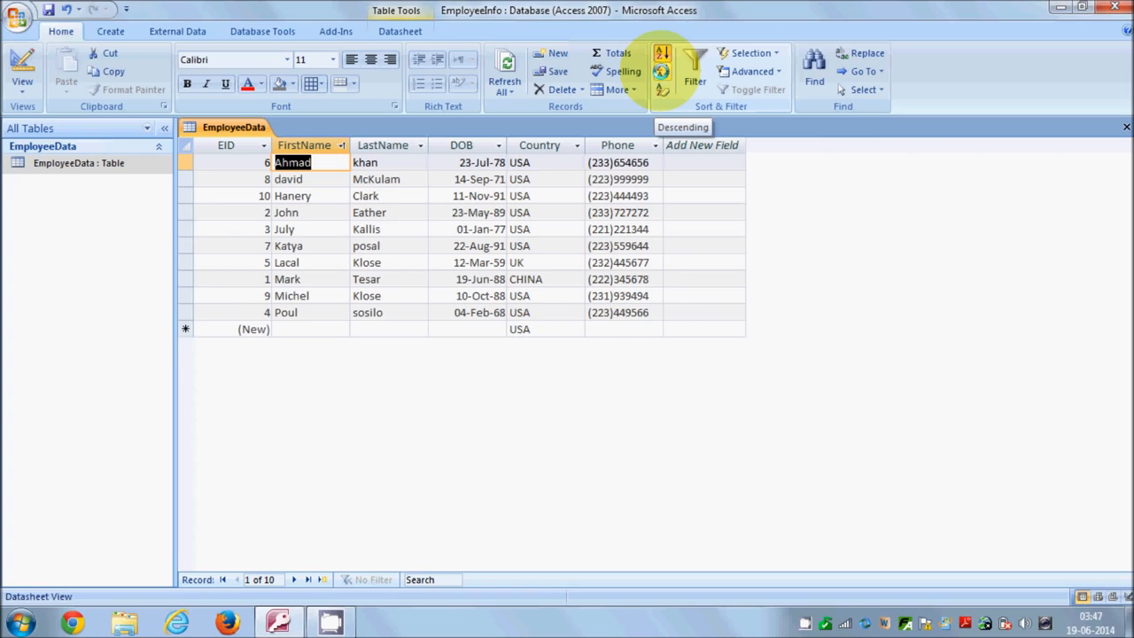
pyautogui.click(661, 71)
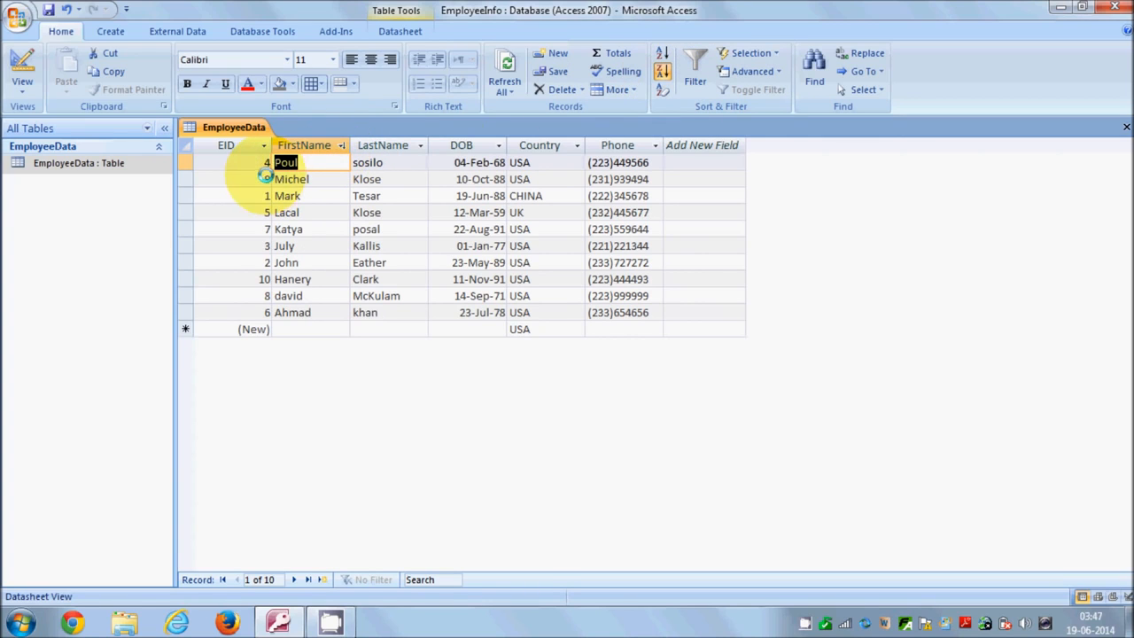
# - Sort the EmployeeData records by EID in ascending order
pyautogui.click(256, 162)
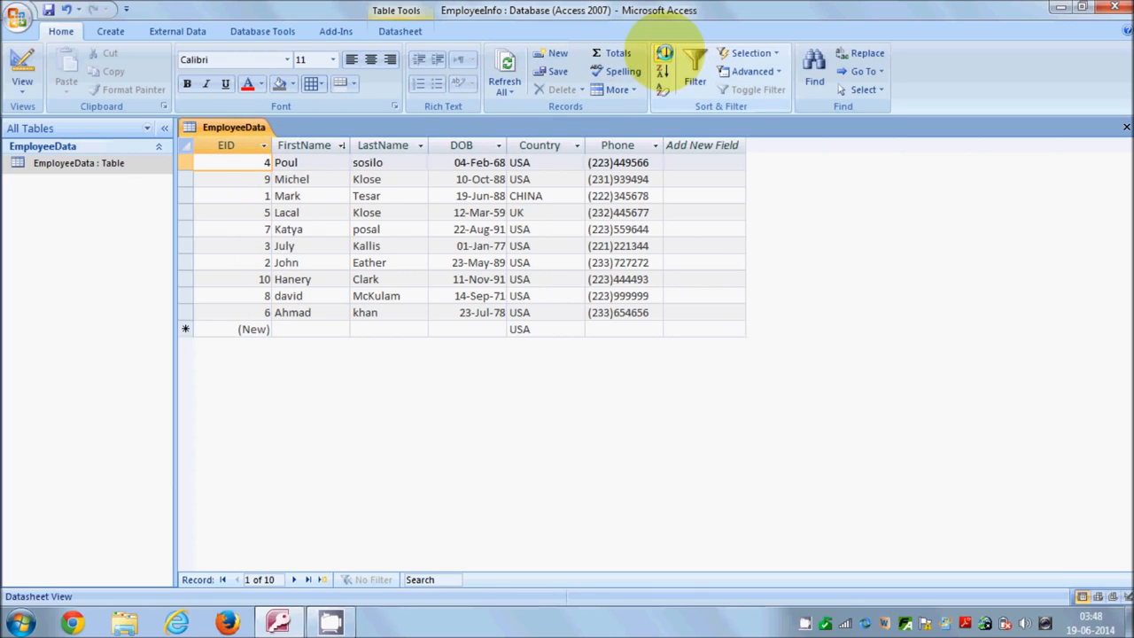
pyautogui.click(663, 54)
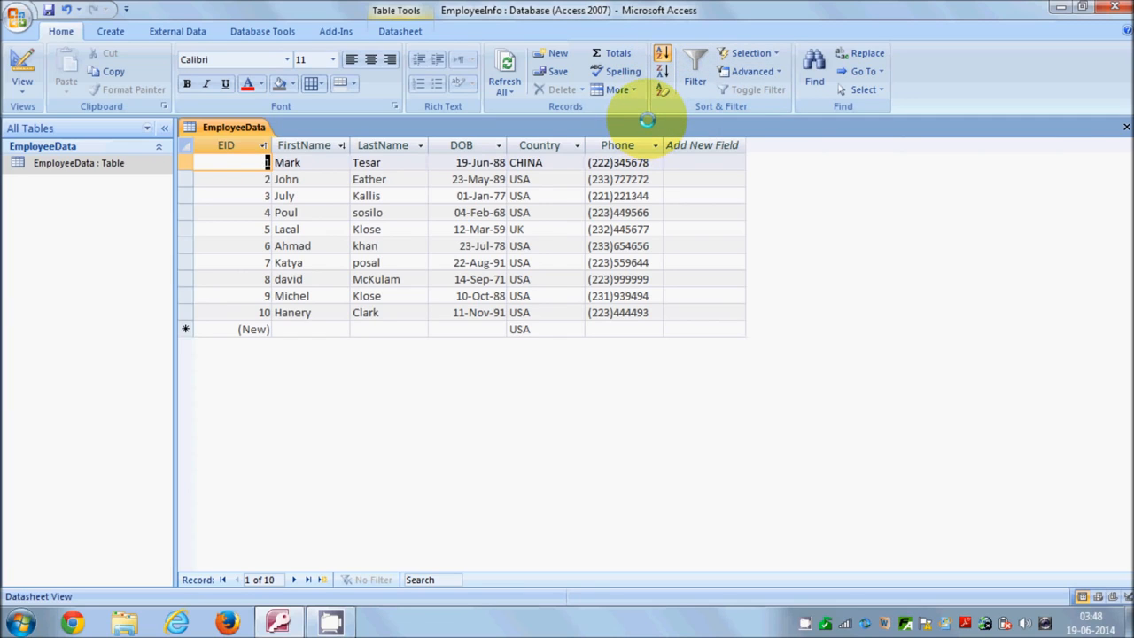
# - Filter the FirstName column to exclude the last six names in its alphabetical value list, and turn the filter off again
pyautogui.click(324, 161)
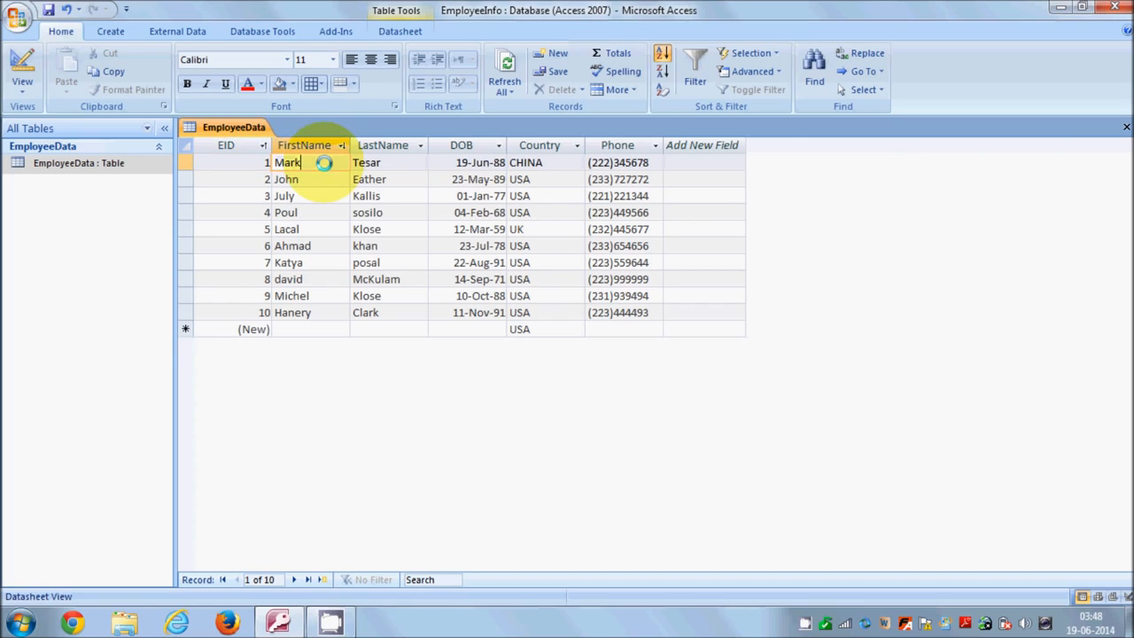
pyautogui.click(693, 71)
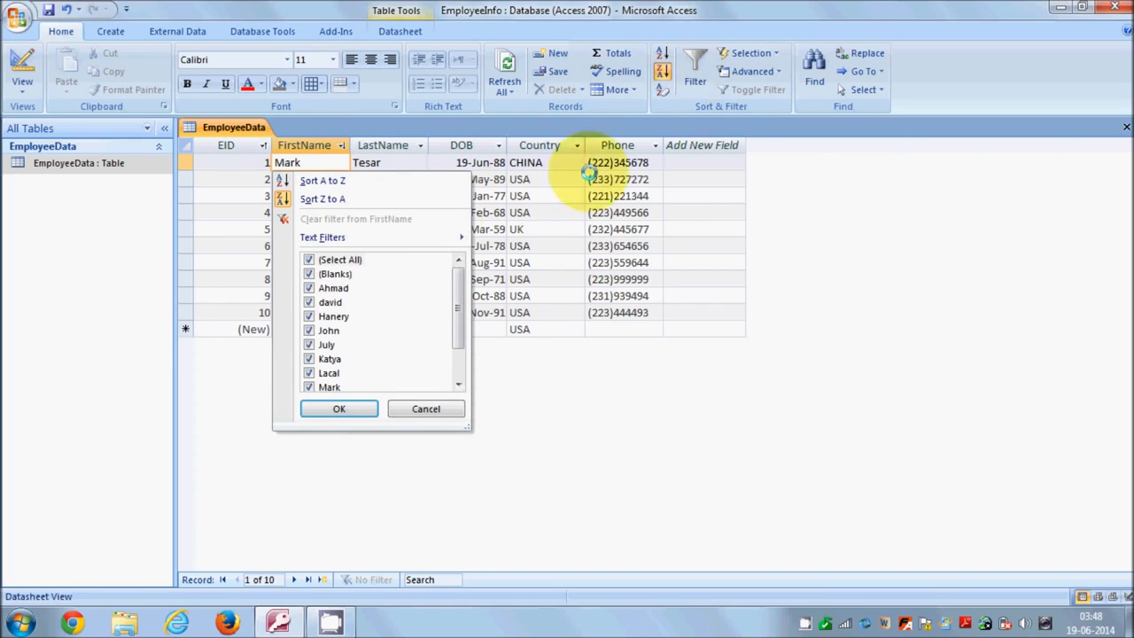
pyautogui.moveTo(460, 278); pyautogui.dragTo(455, 309)
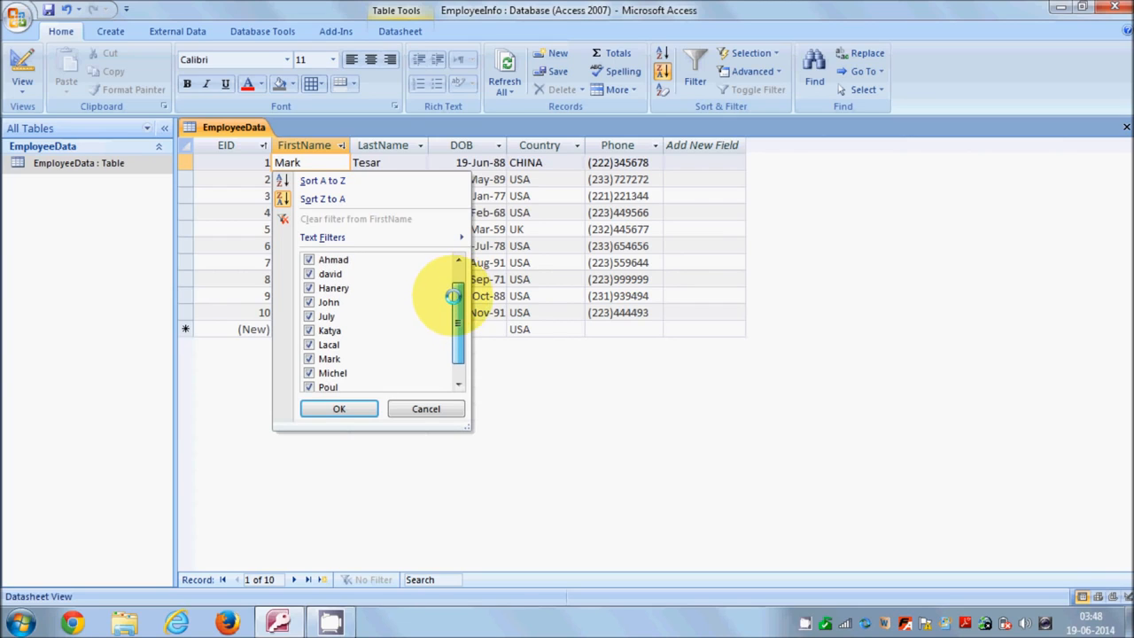
pyautogui.click(309, 387)
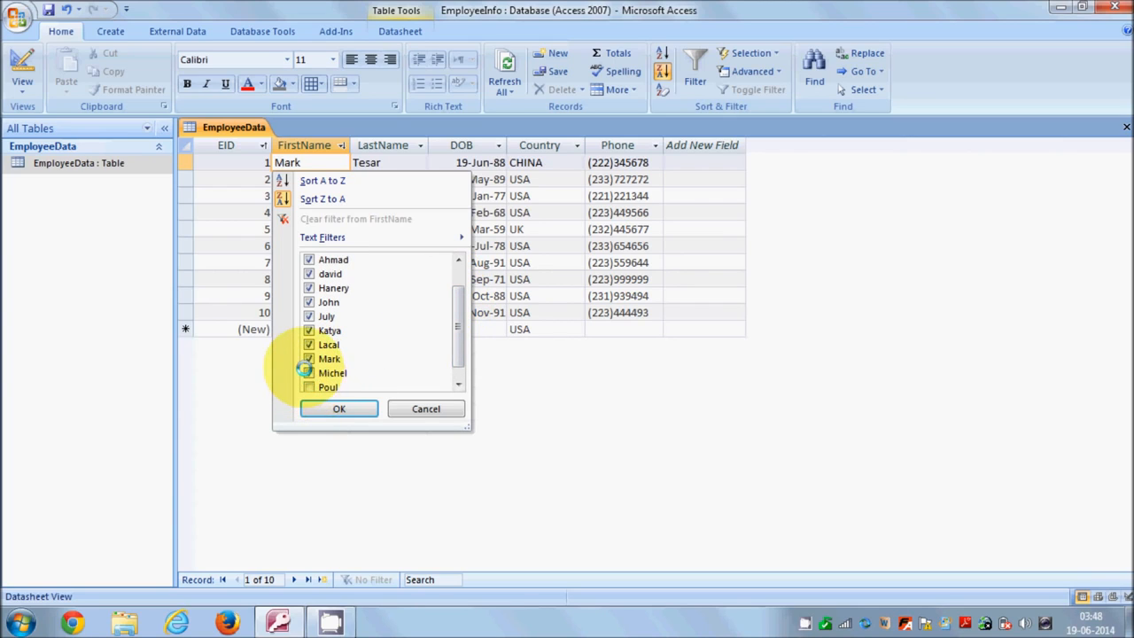
pyautogui.click(308, 358)
pyautogui.click(308, 344)
pyautogui.click(308, 329)
pyautogui.click(308, 316)
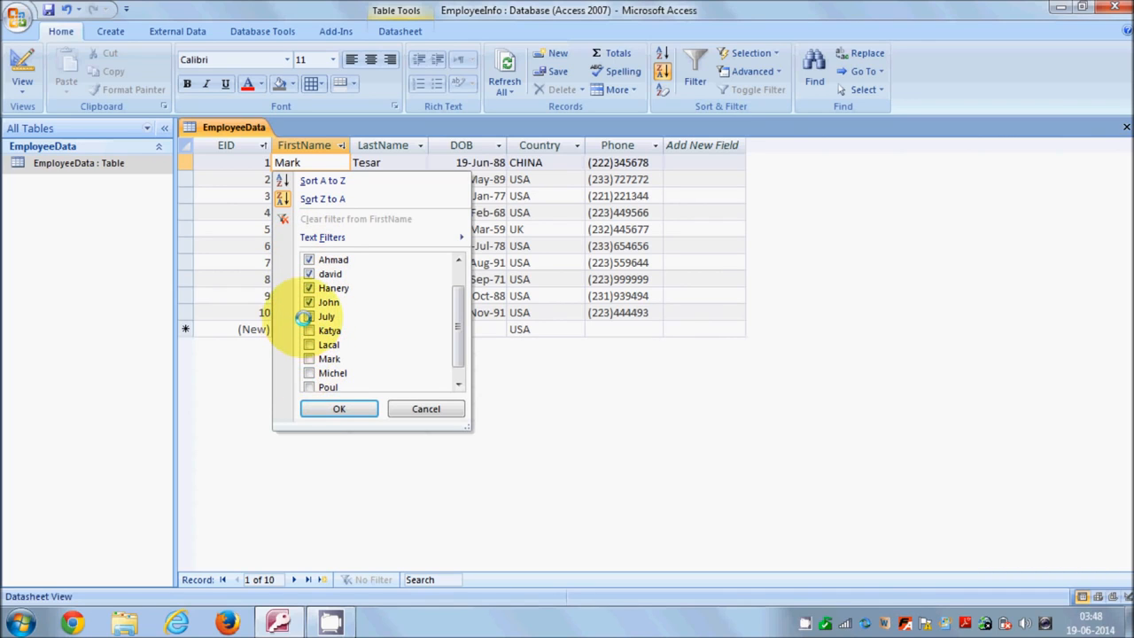
pyautogui.click(337, 407)
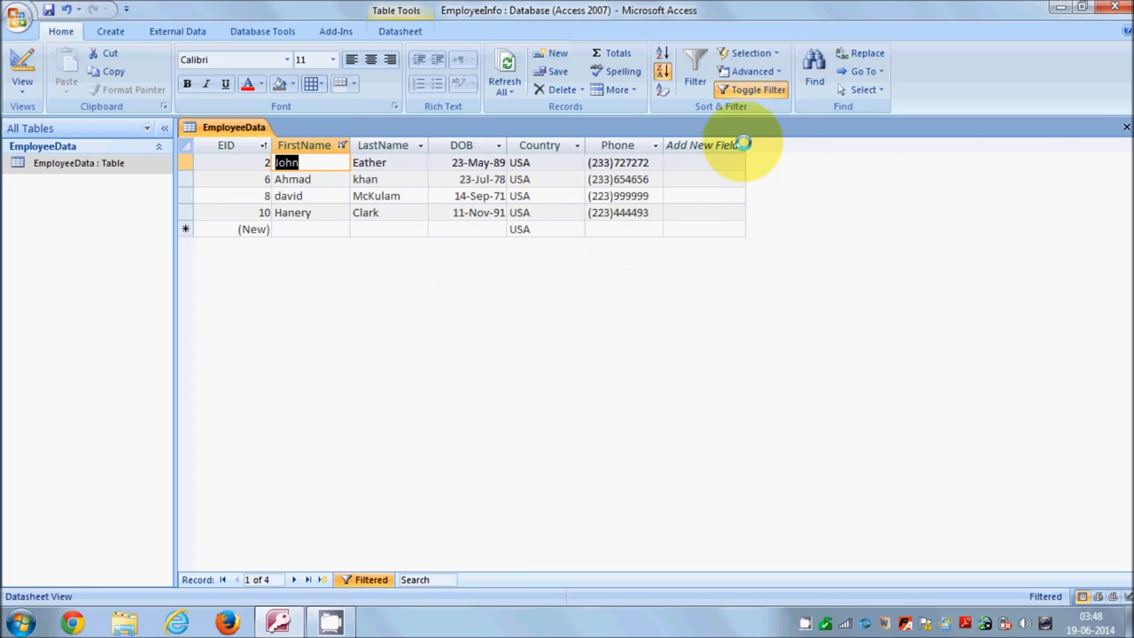
pyautogui.click(744, 90)
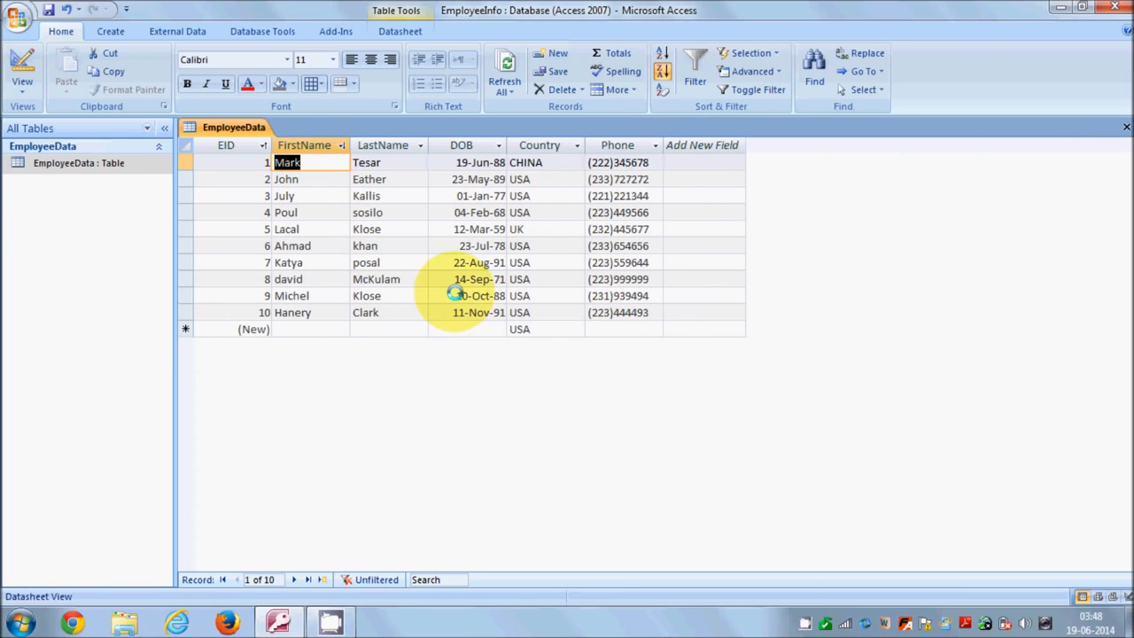
# - Review the values and options in the FirstName column's filter list and close it without changes
pyautogui.click(339, 144)
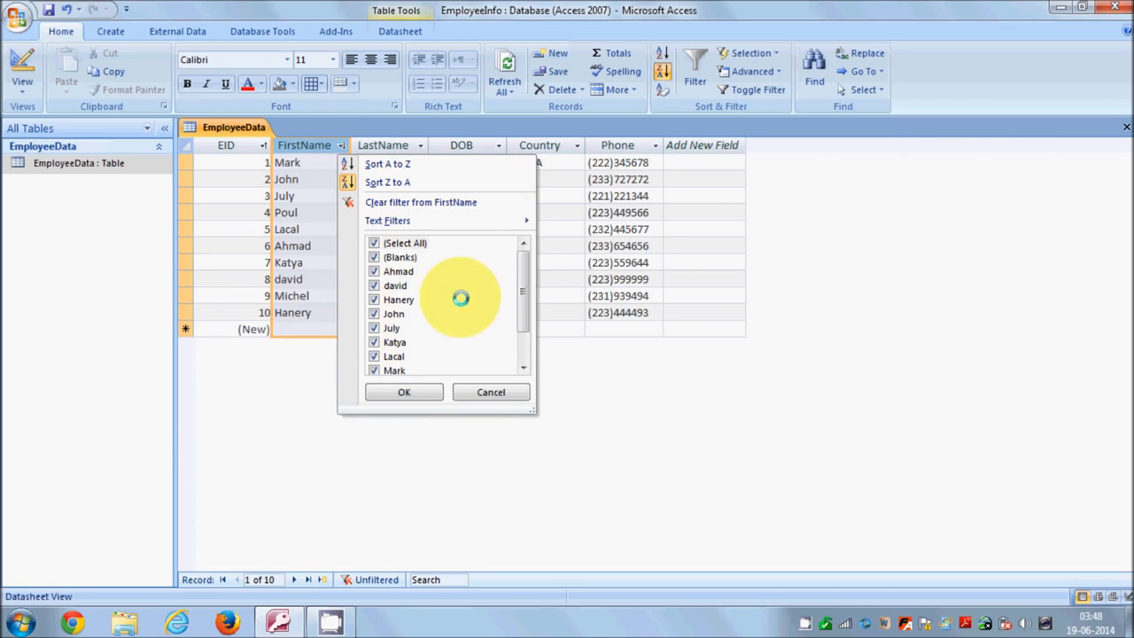
pyautogui.moveTo(517, 271)
pyautogui.mouseDown()
pyautogui.moveTo(522, 307)
pyautogui.moveTo(514, 259)
pyautogui.mouseUp()
pyautogui.click(590, 371)
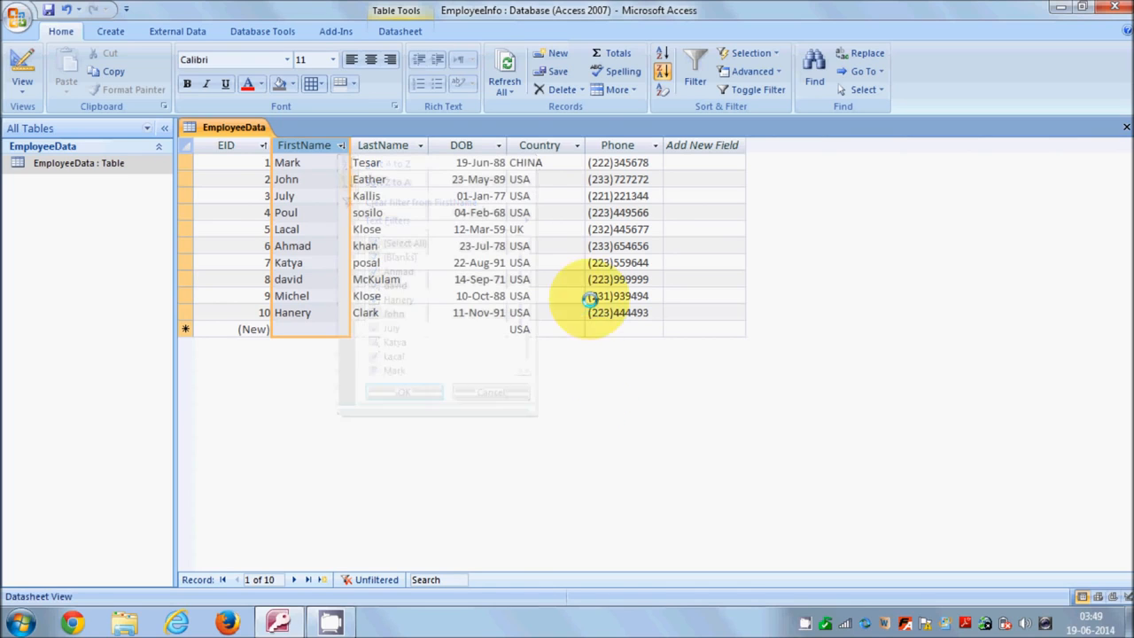
# - Filter the Country column to show only the USA records, and turn the filter off again
pyautogui.click(577, 148)
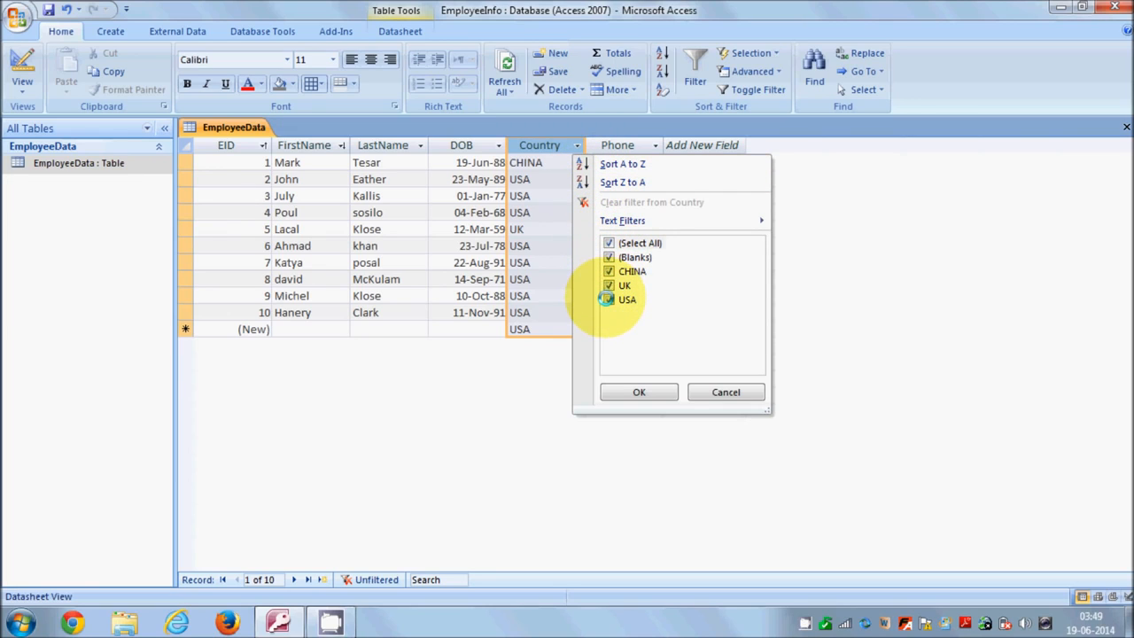
pyautogui.click(608, 244)
pyautogui.click(620, 301)
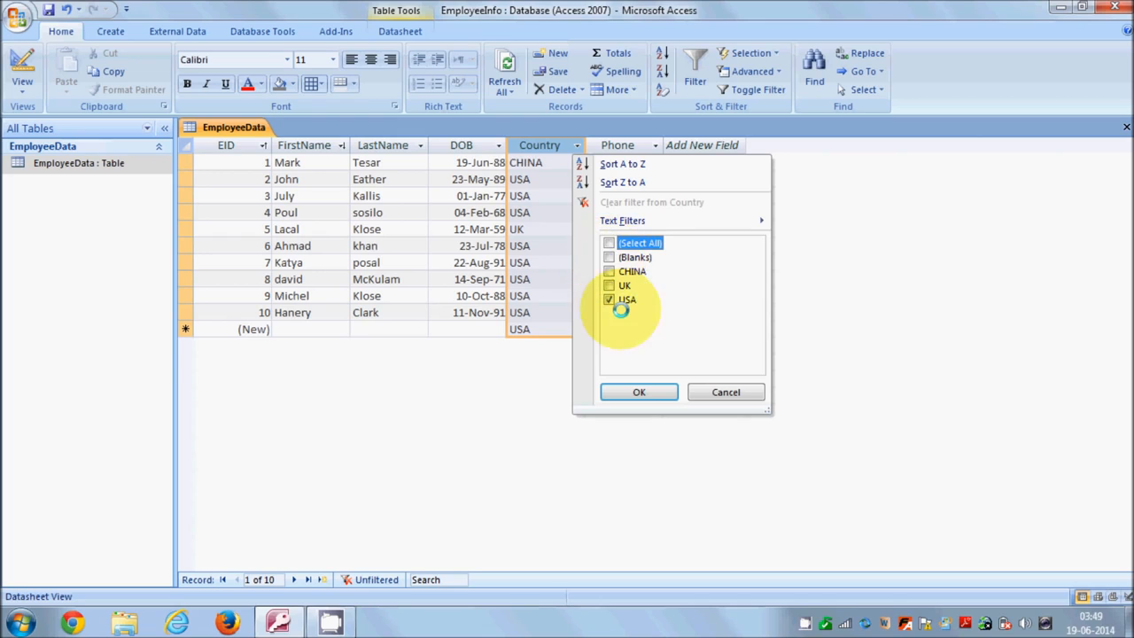
pyautogui.click(638, 389)
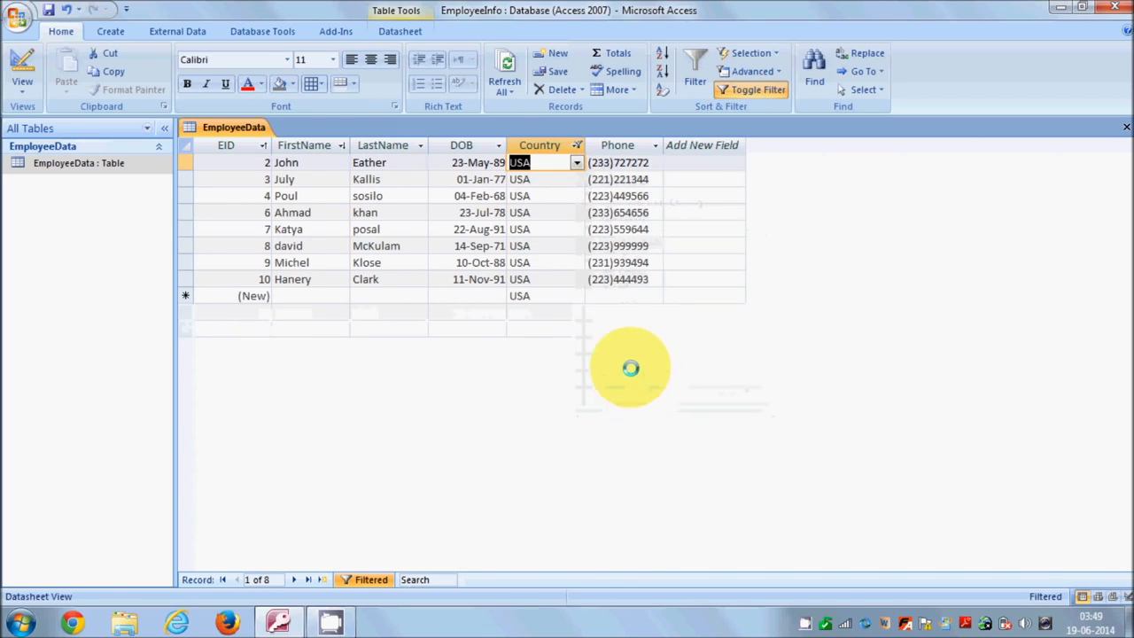
pyautogui.click(735, 89)
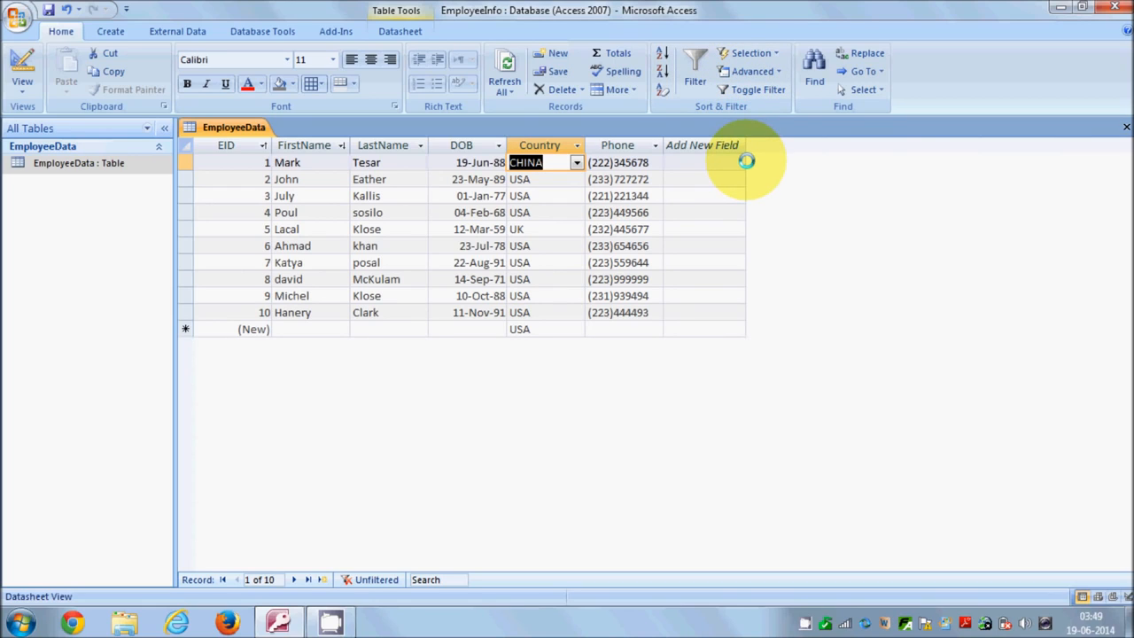
pyautogui.click(331, 263)
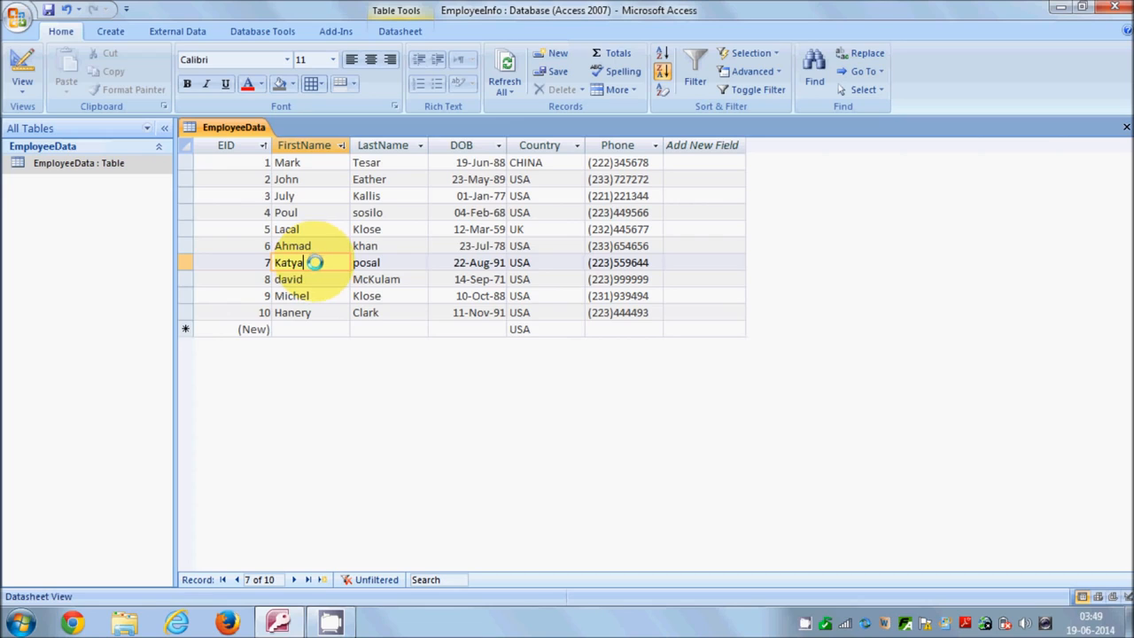
pyautogui.moveTo(314, 263); pyautogui.dragTo(272, 263)
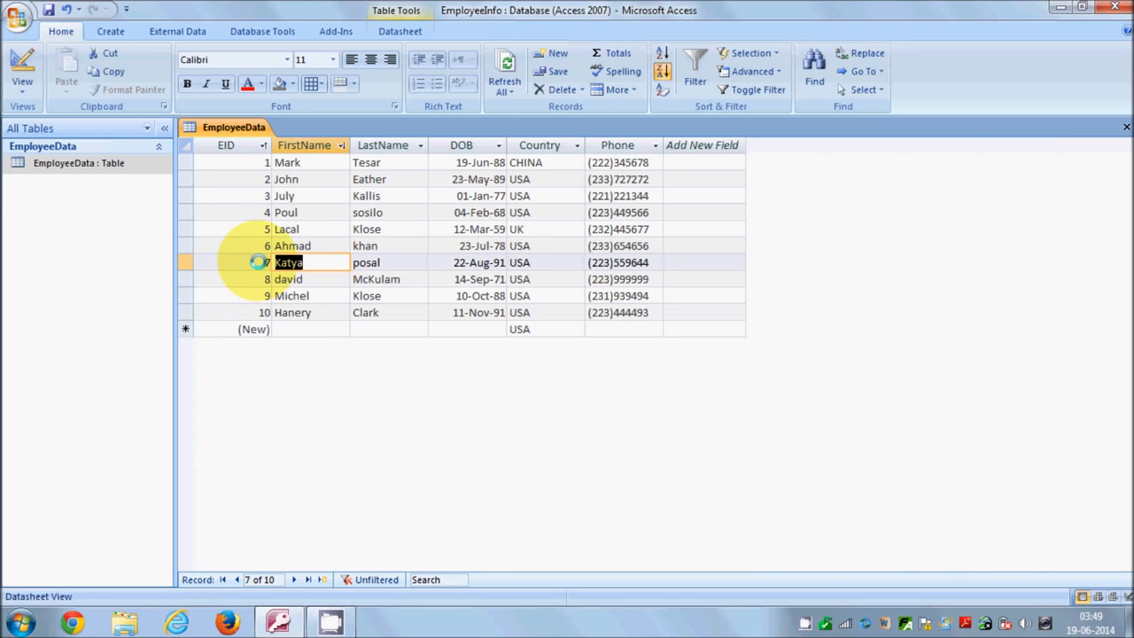
pyautogui.click(314, 279)
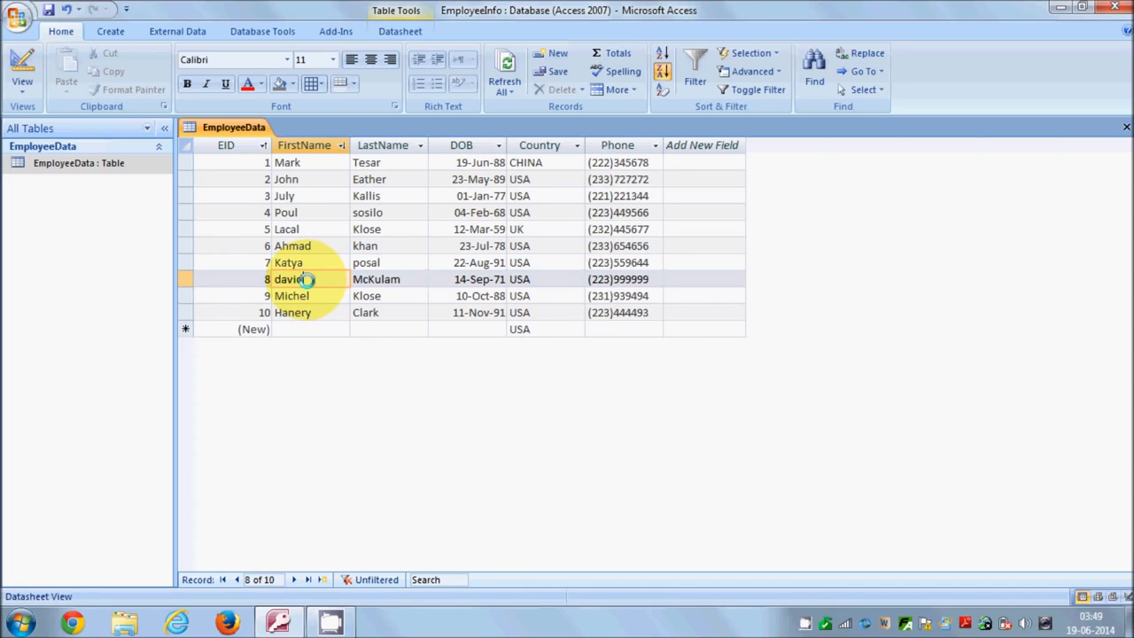
pyautogui.moveTo(299, 279); pyautogui.dragTo(269, 279)
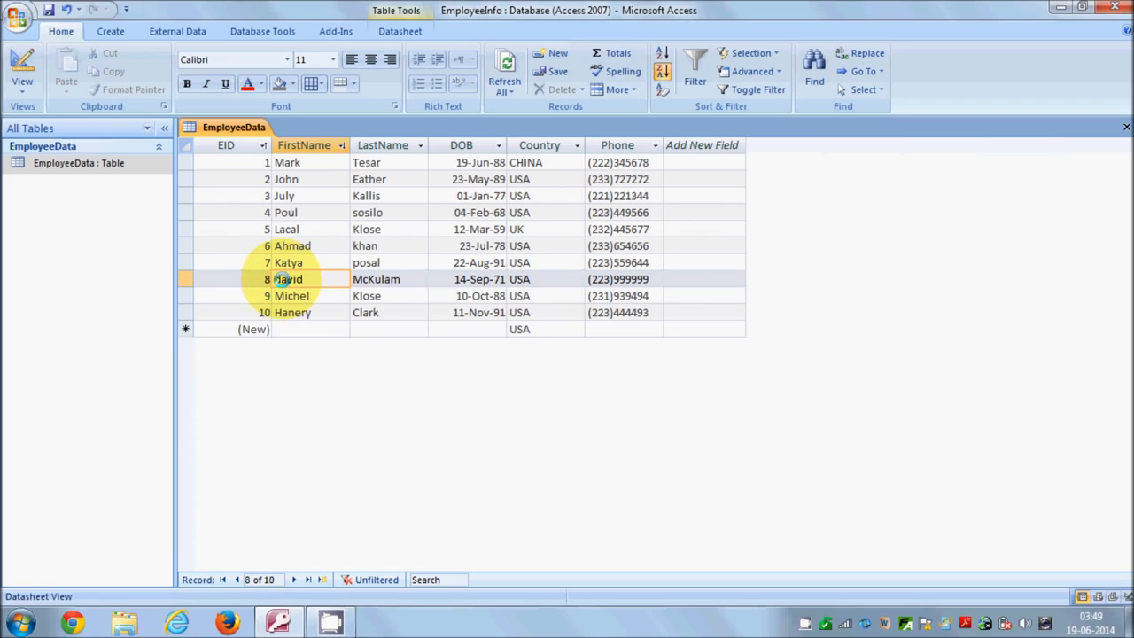
# - Try to replace record 8's lowercase first name with its capitalized form, looking in the FirstName field and matching the whole field
pyautogui.click(311, 279)
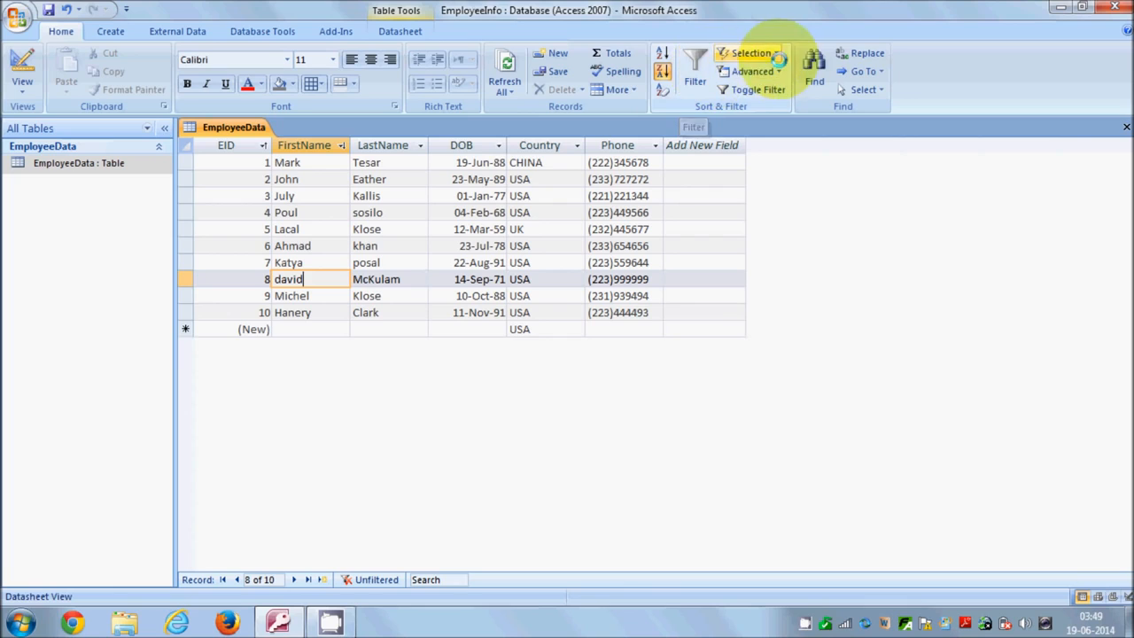
pyautogui.click(844, 53)
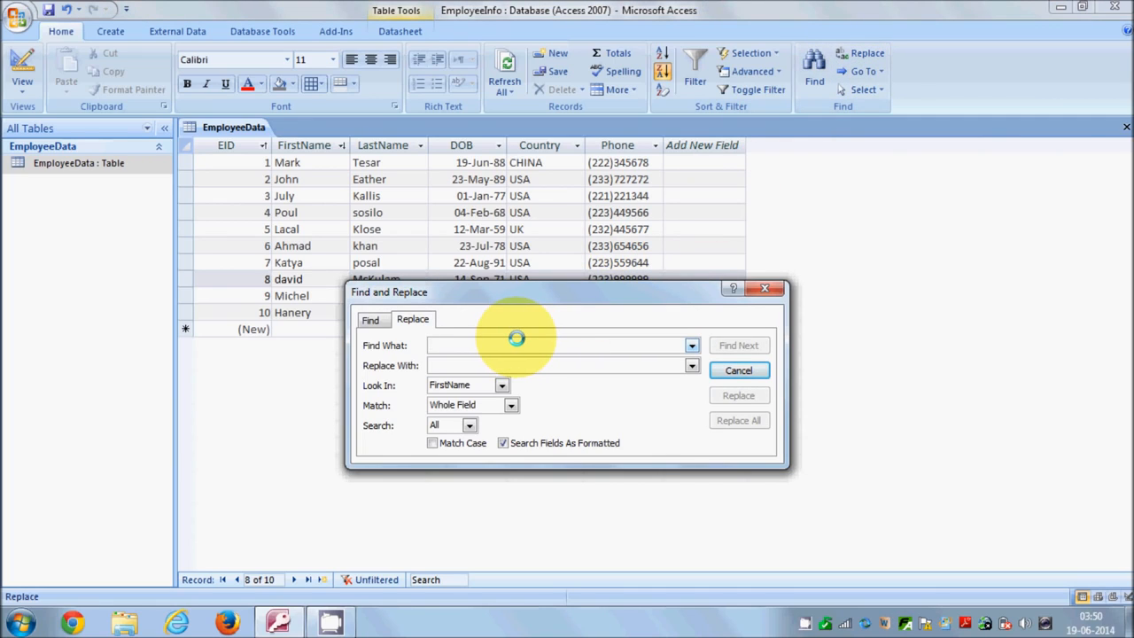
pyautogui.write('david')
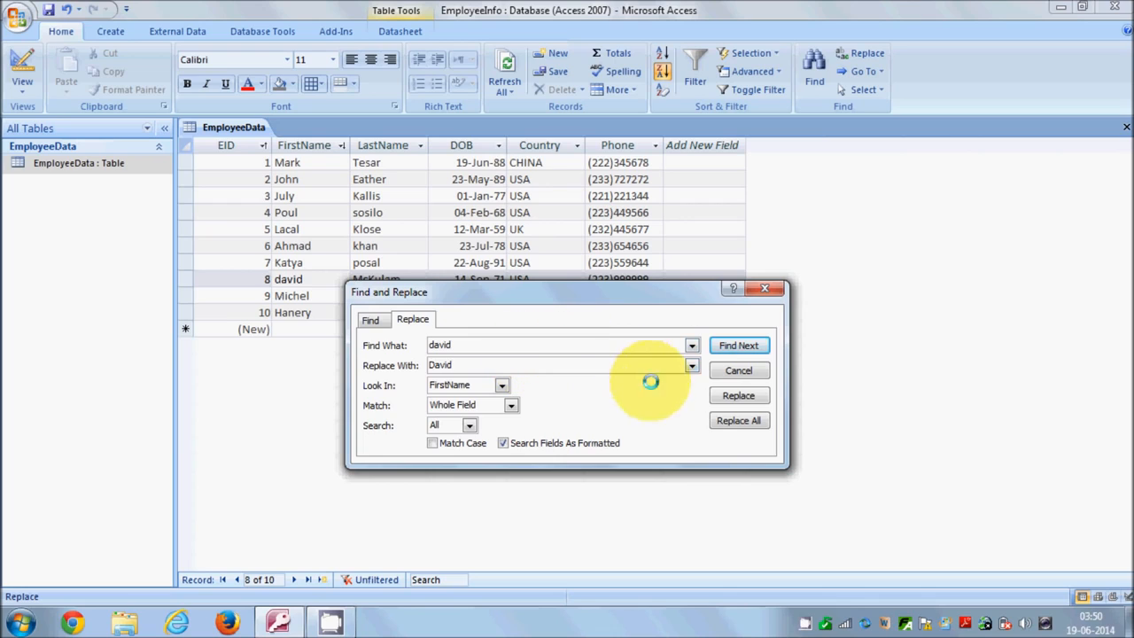
pyautogui.click(726, 395)
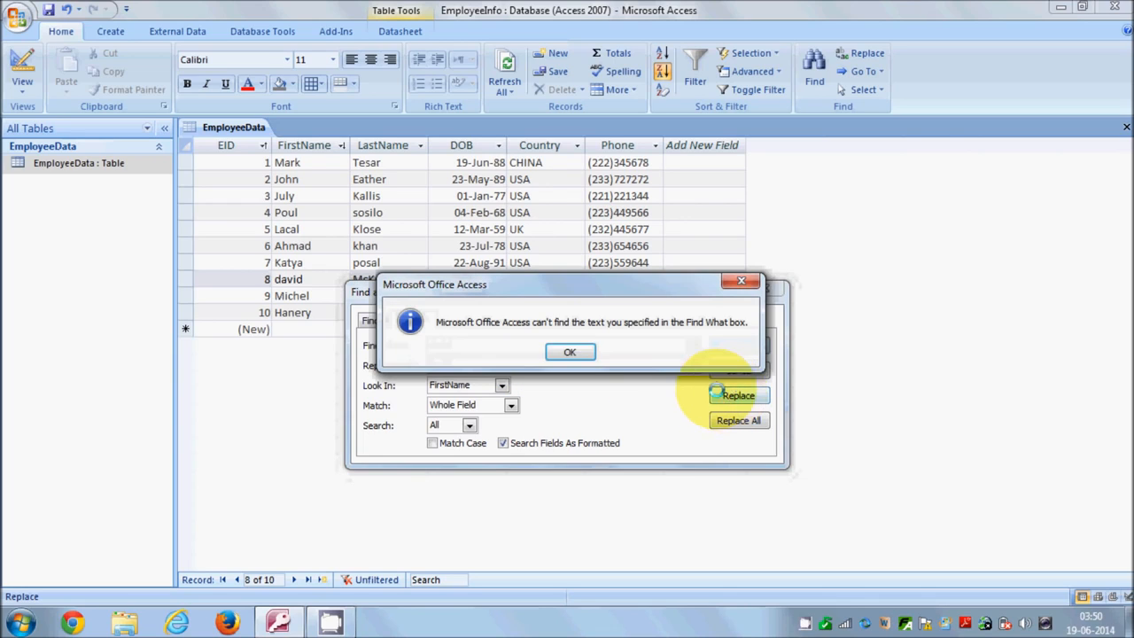
pyautogui.click(569, 352)
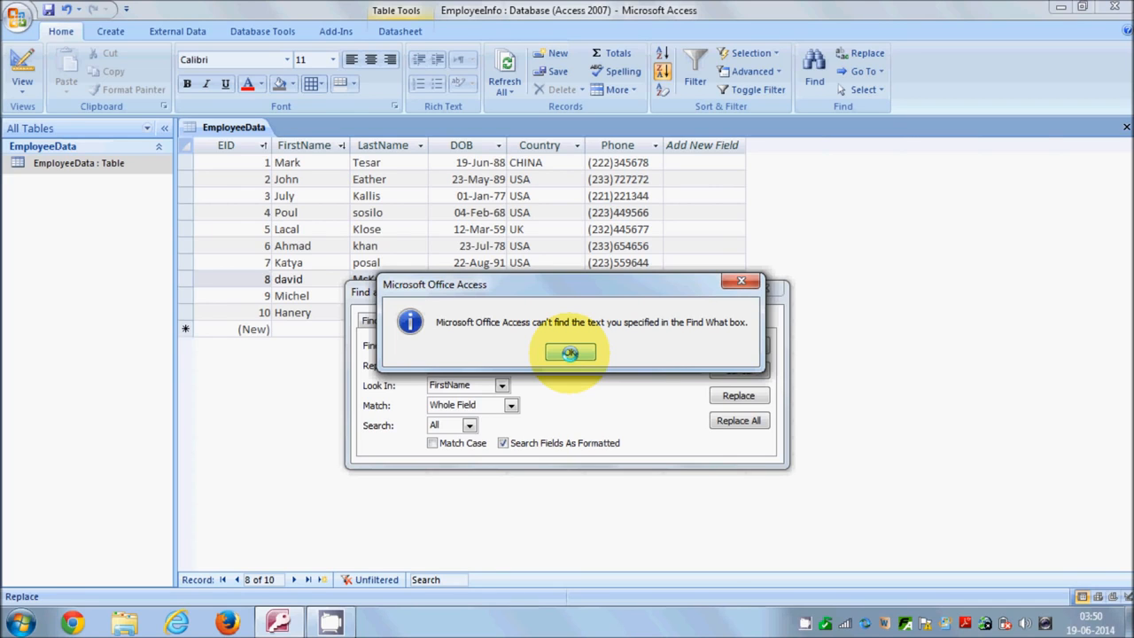
pyautogui.click(569, 352)
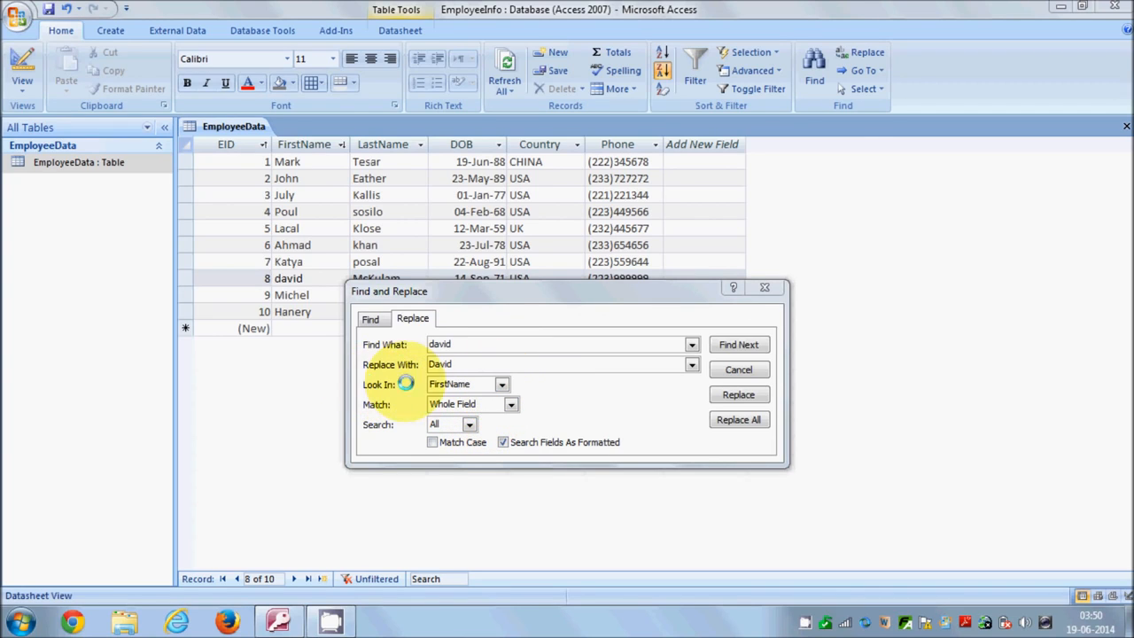
# - Set the replace scope to the whole EmployeeData table, keep Whole Field matching, and find the next match of the lowercase first name
pyautogui.click(501, 383)
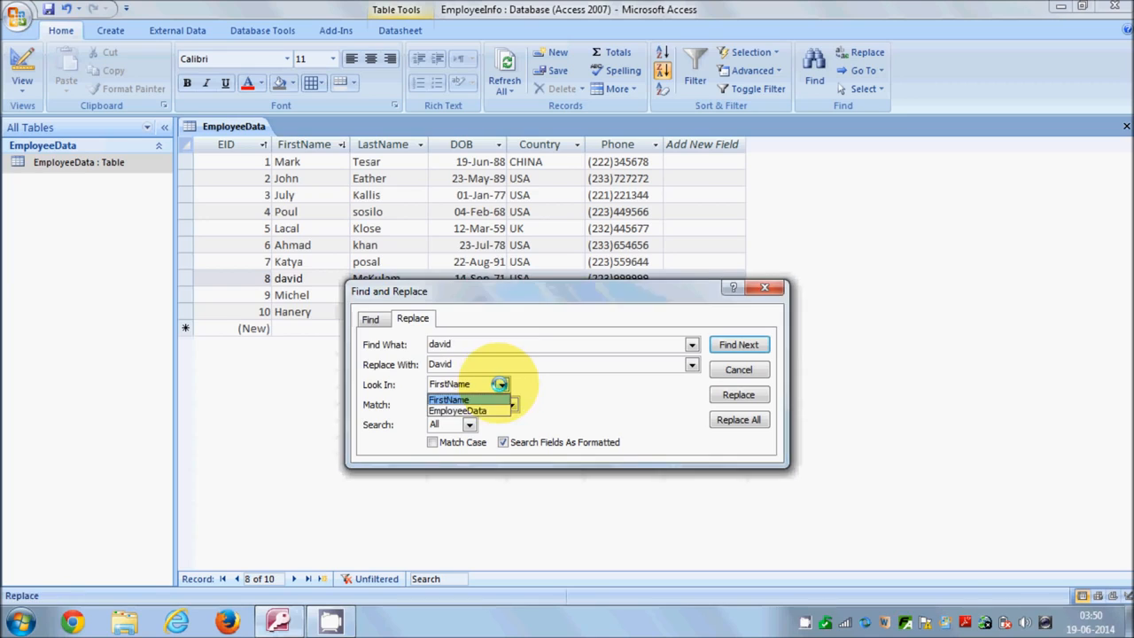
pyautogui.click(456, 411)
pyautogui.click(511, 404)
pyautogui.click(581, 390)
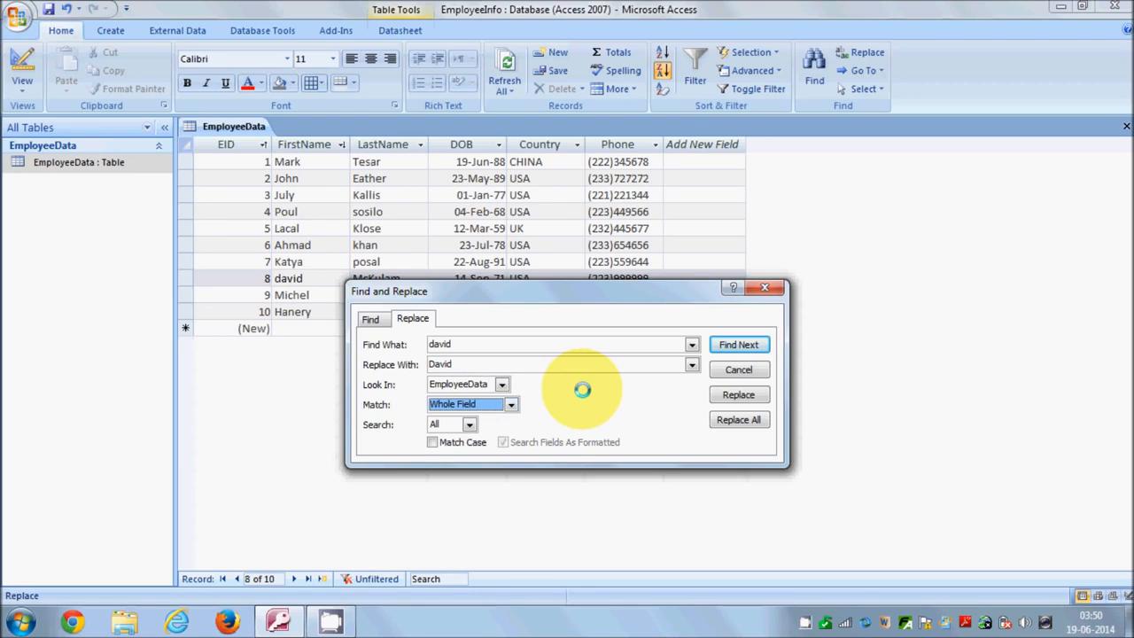
pyautogui.click(501, 383)
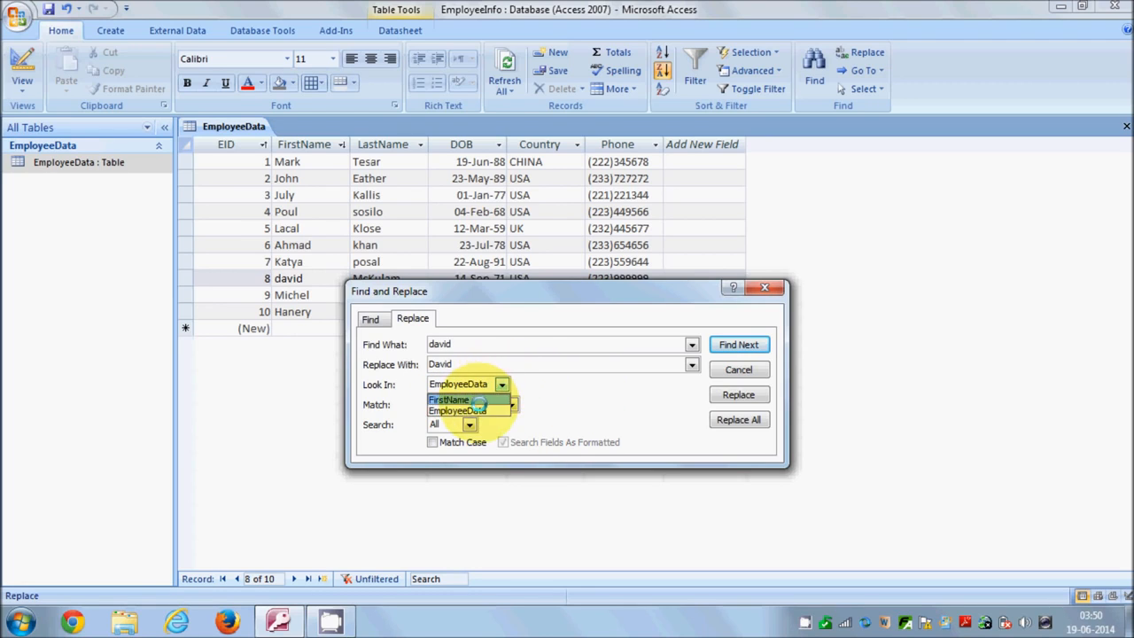
pyautogui.click(456, 410)
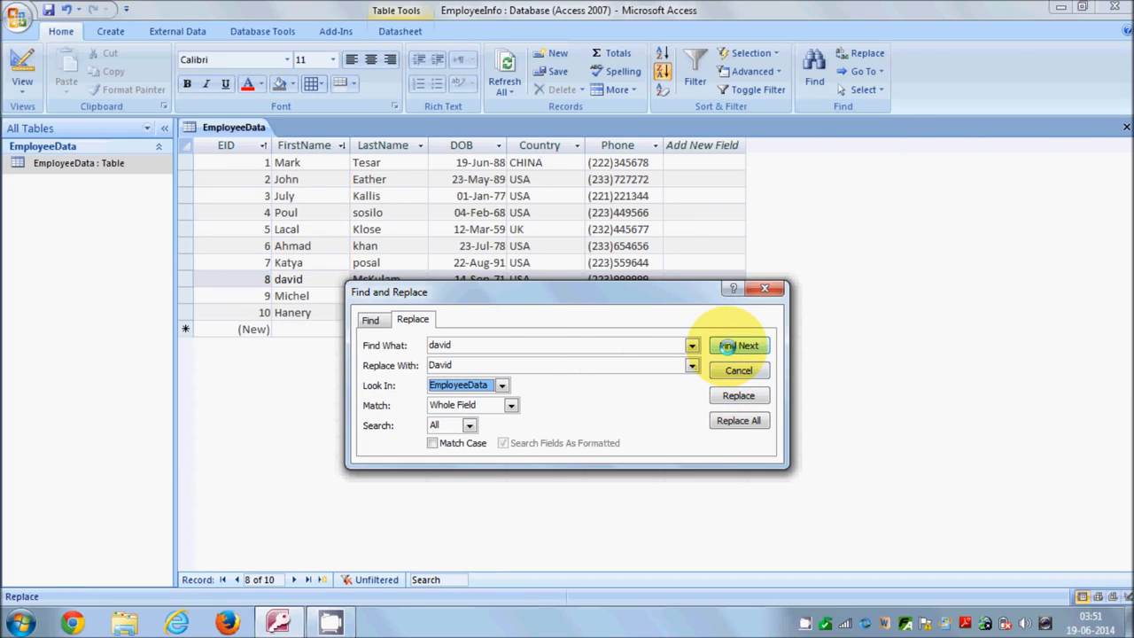
pyautogui.click(726, 346)
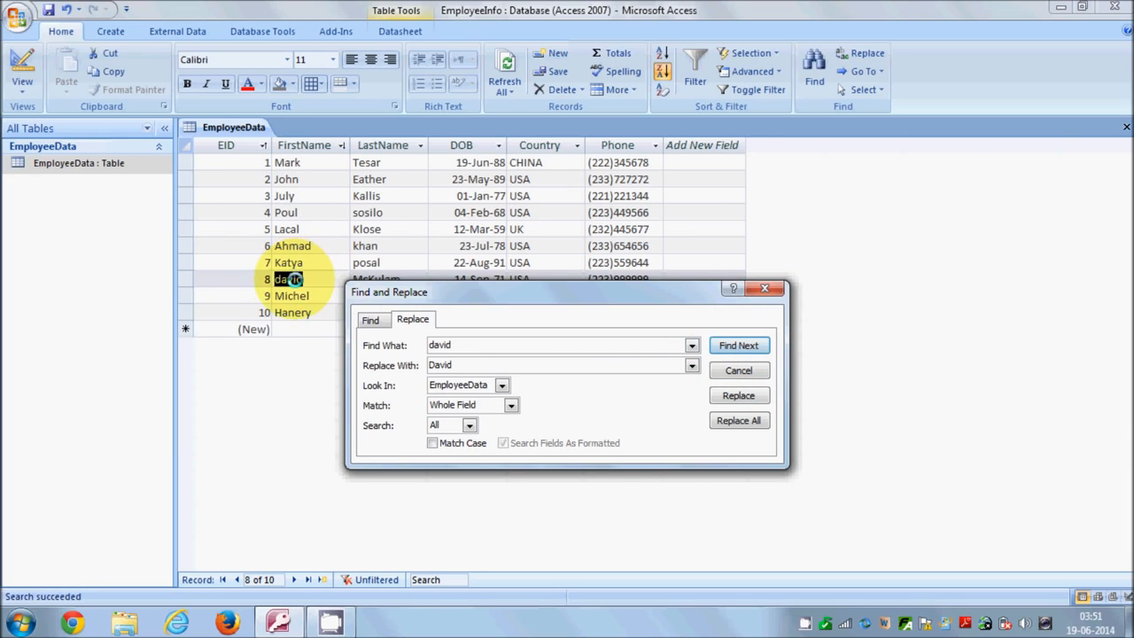
# - Replace the matched lowercase first name in record 8 with its capitalized form, close Find and Replace, and save the EmployeeData table
pyautogui.click(719, 396)
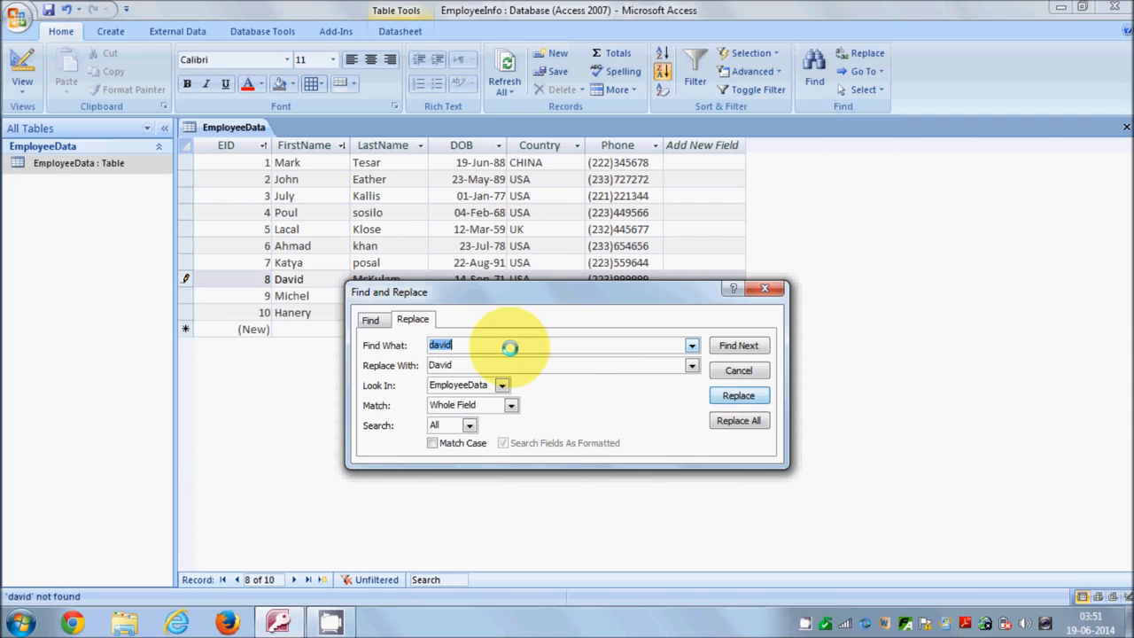
pyautogui.click(720, 370)
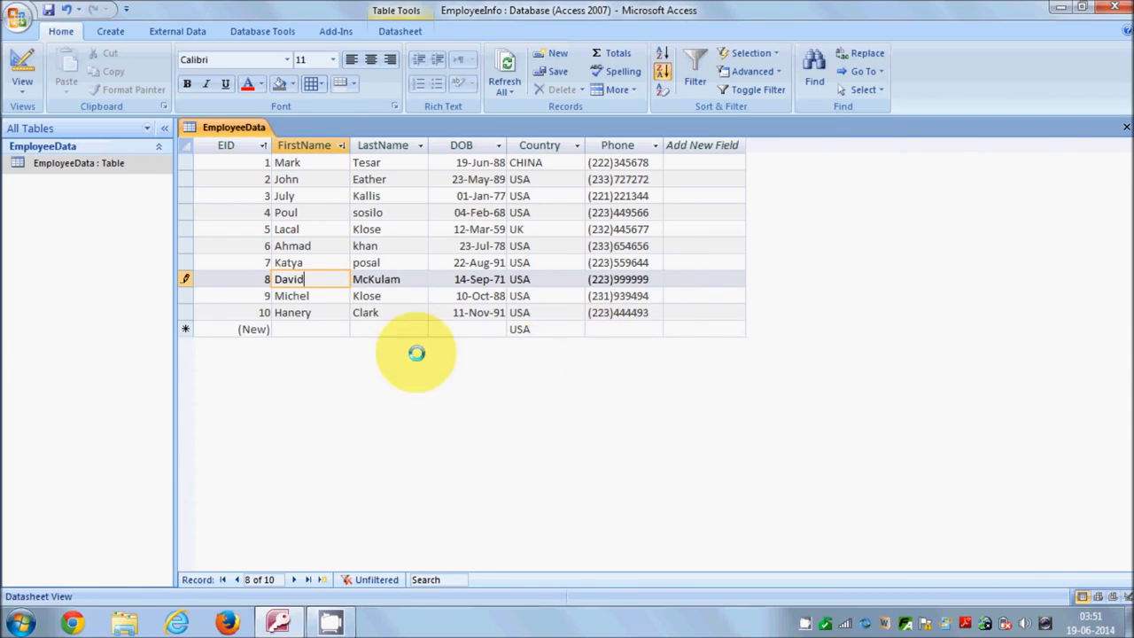
pyautogui.click(48, 10)
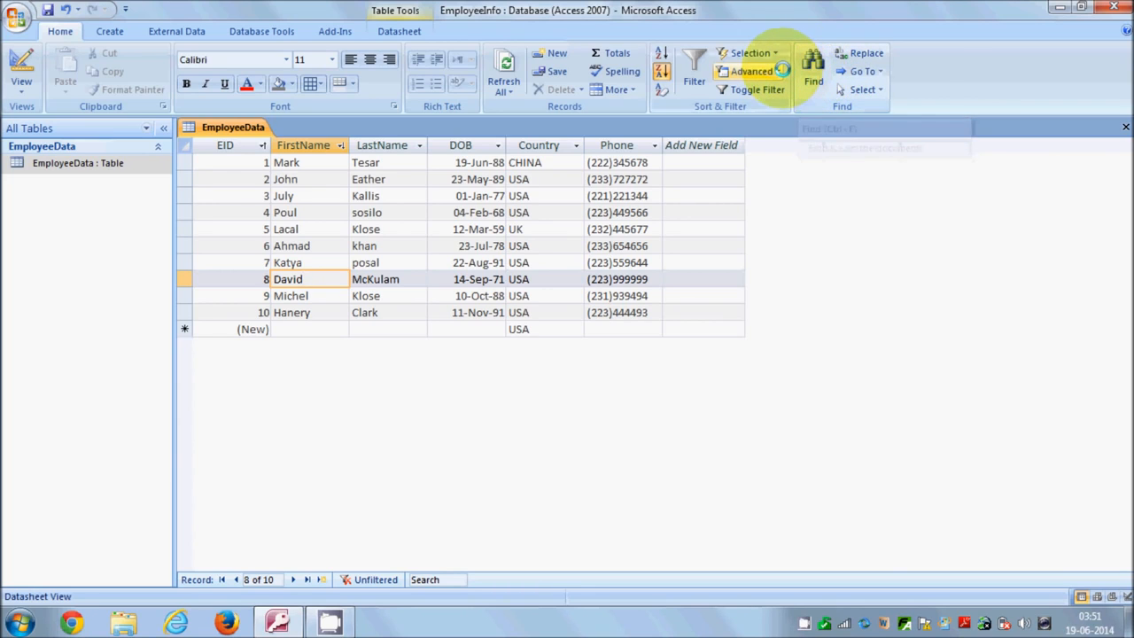
# - Review the advanced filter options without applying any, and close the EmployeeData table
pyautogui.click(779, 71)
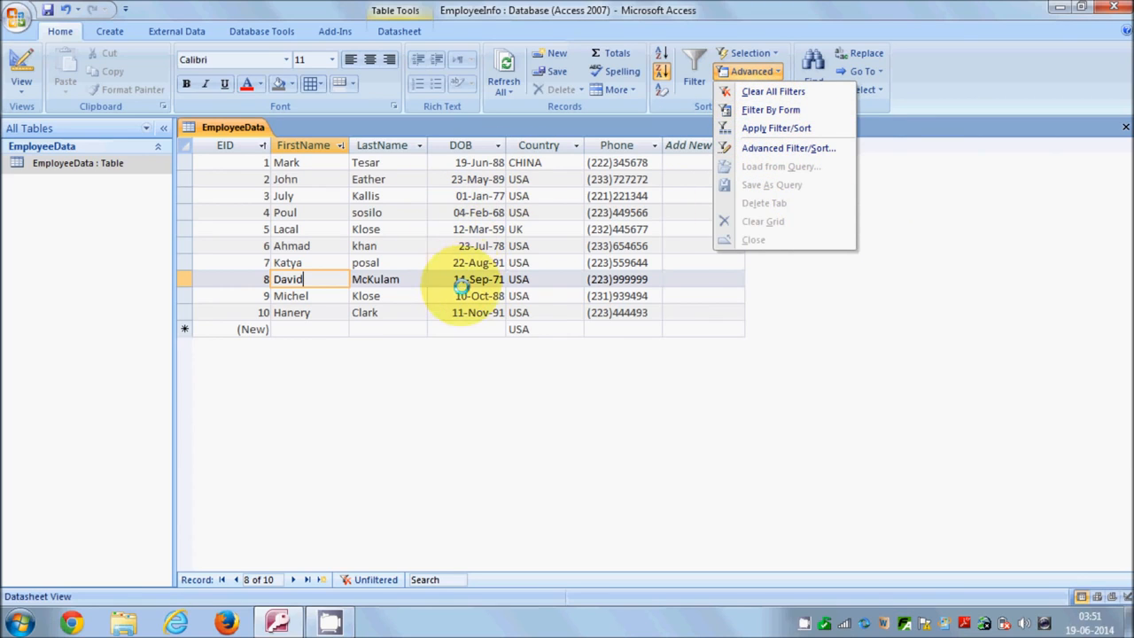
pyautogui.click(422, 365)
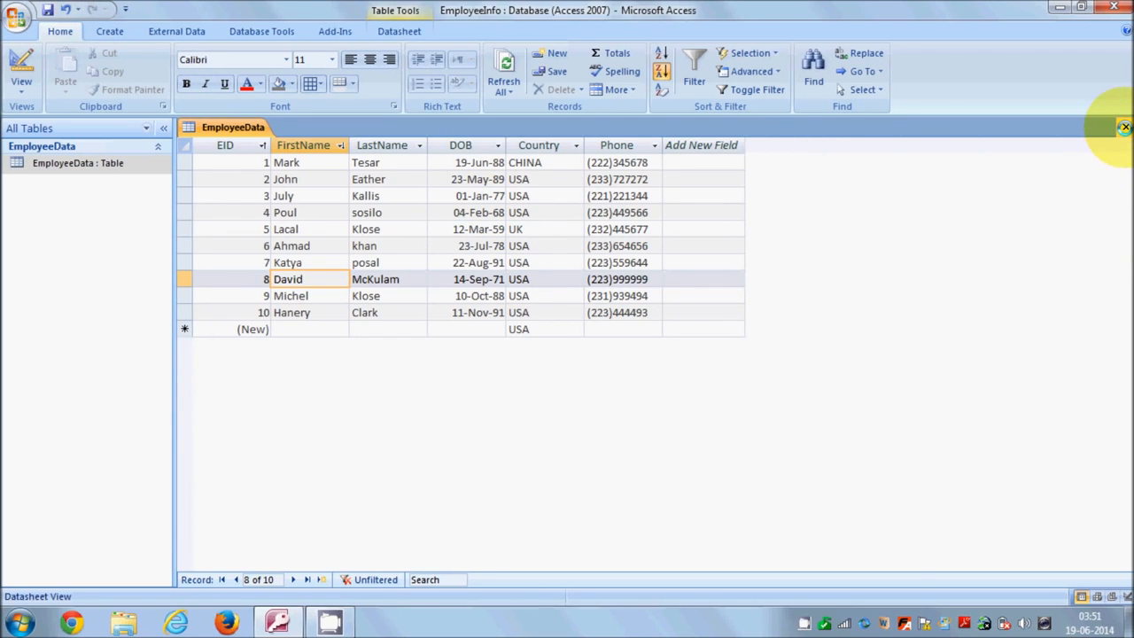
pyautogui.click(1124, 127)
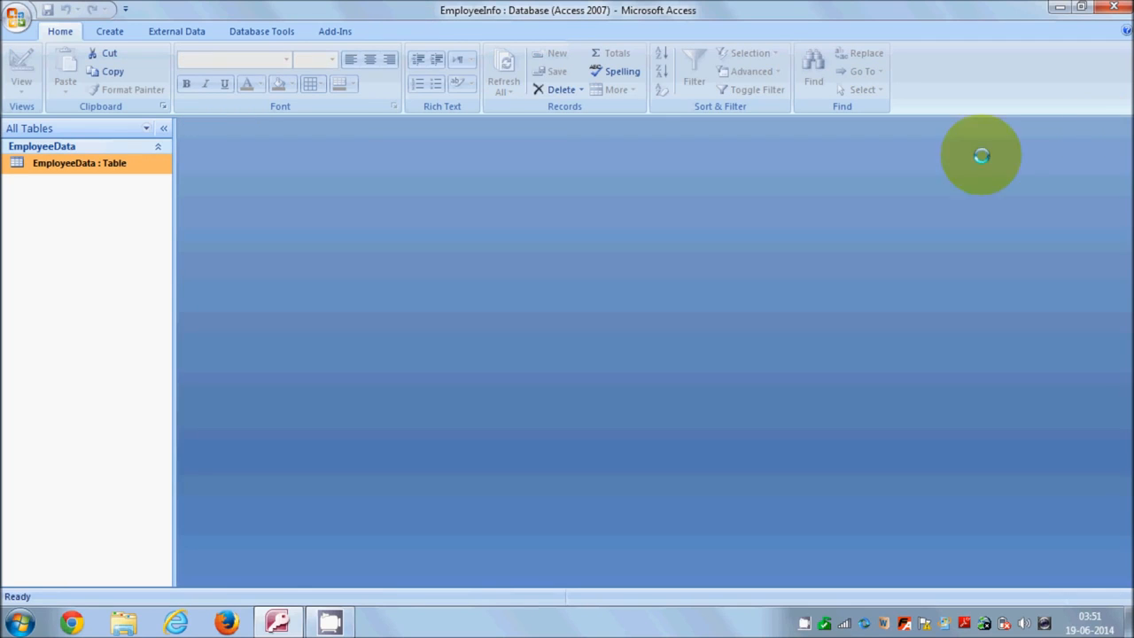
pyautogui.click(111, 31)
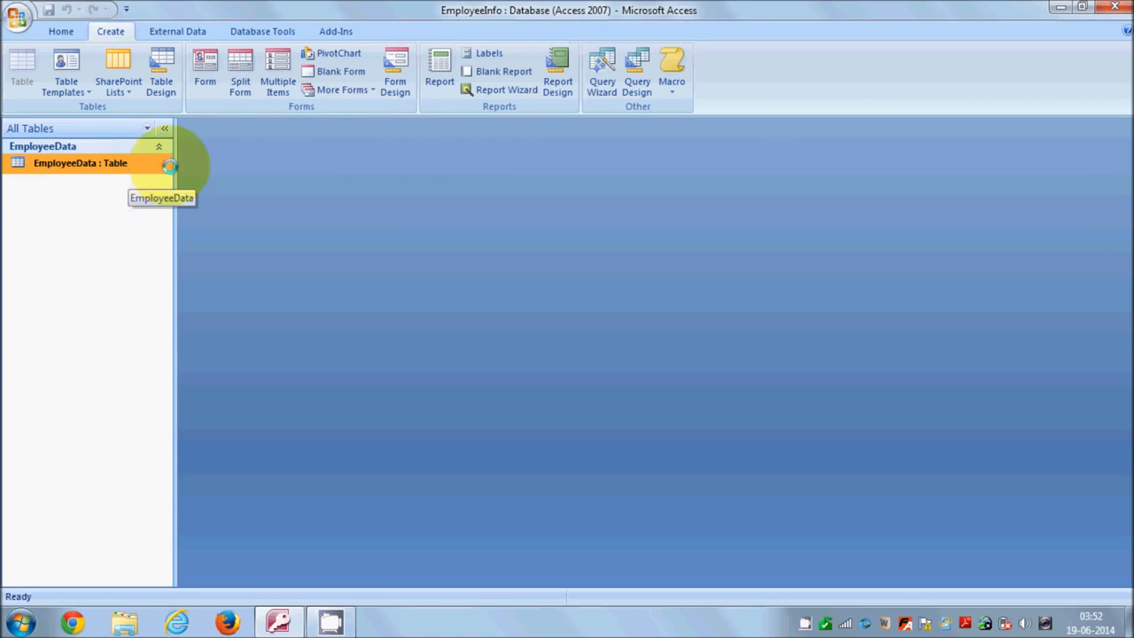
pyautogui.click(391, 69)
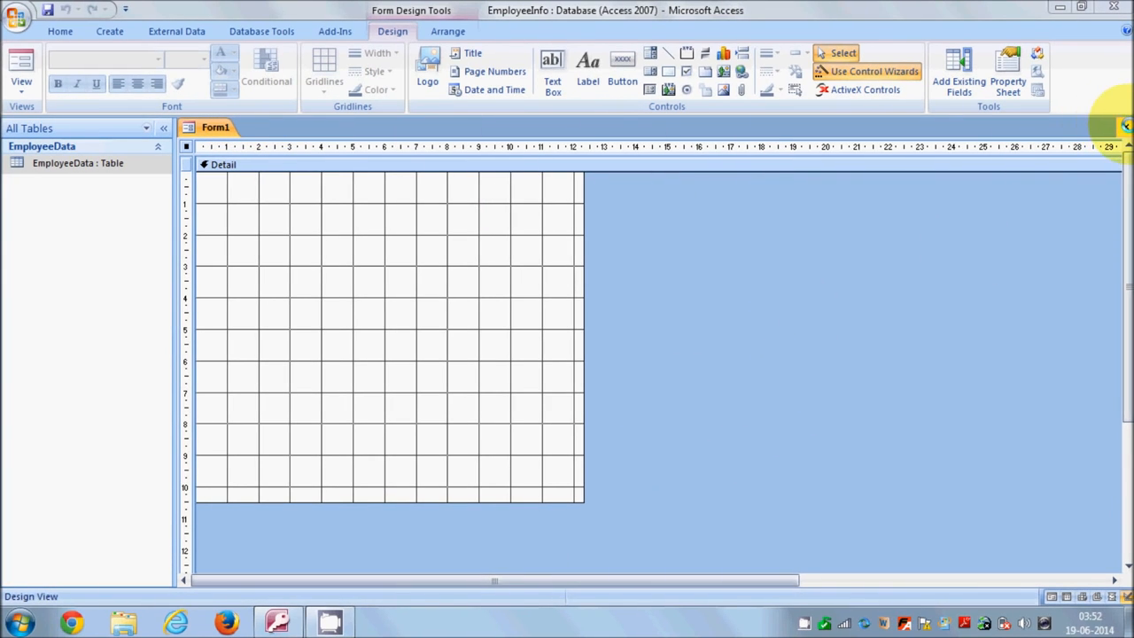
pyautogui.click(1125, 128)
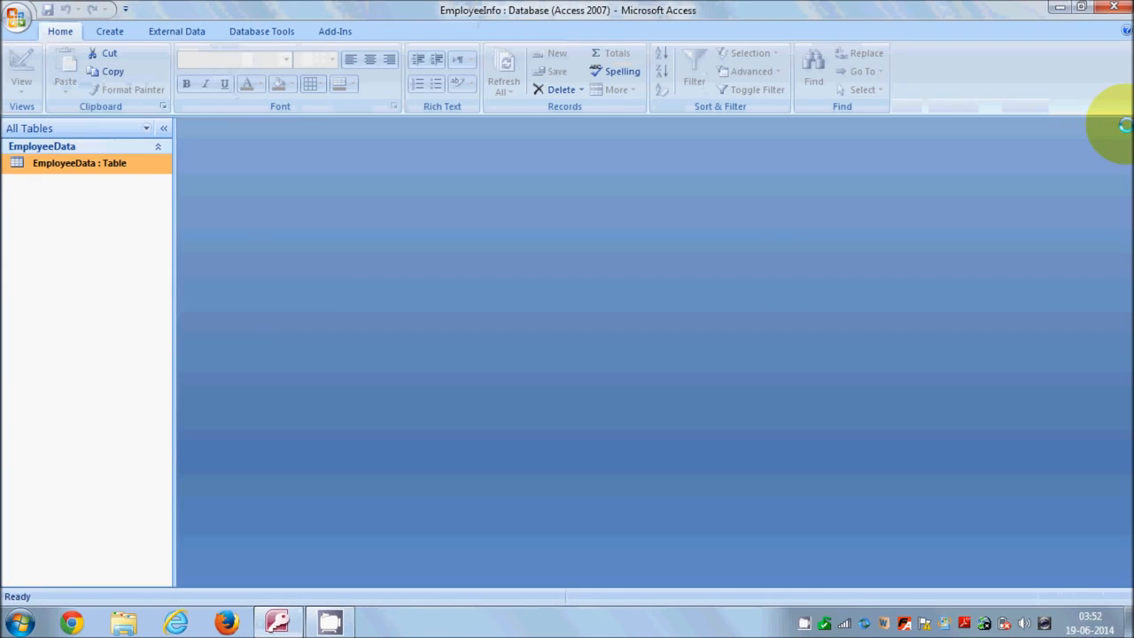
# - Create a form from the EmployeeData table for viewing and entering one record at a time
pyautogui.click(112, 31)
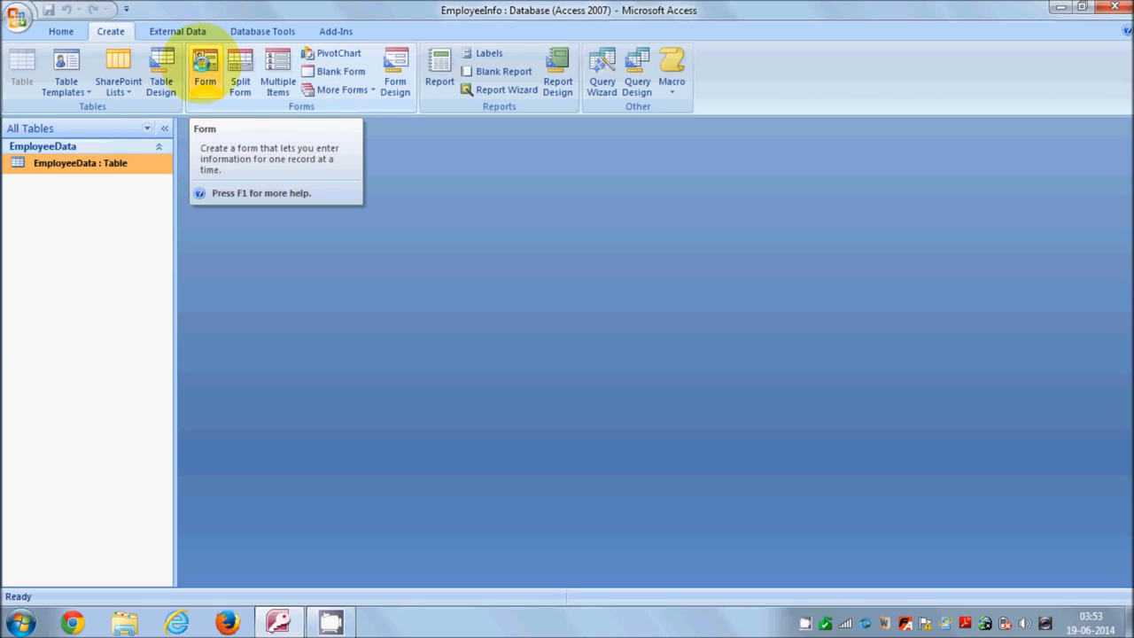
pyautogui.click(205, 69)
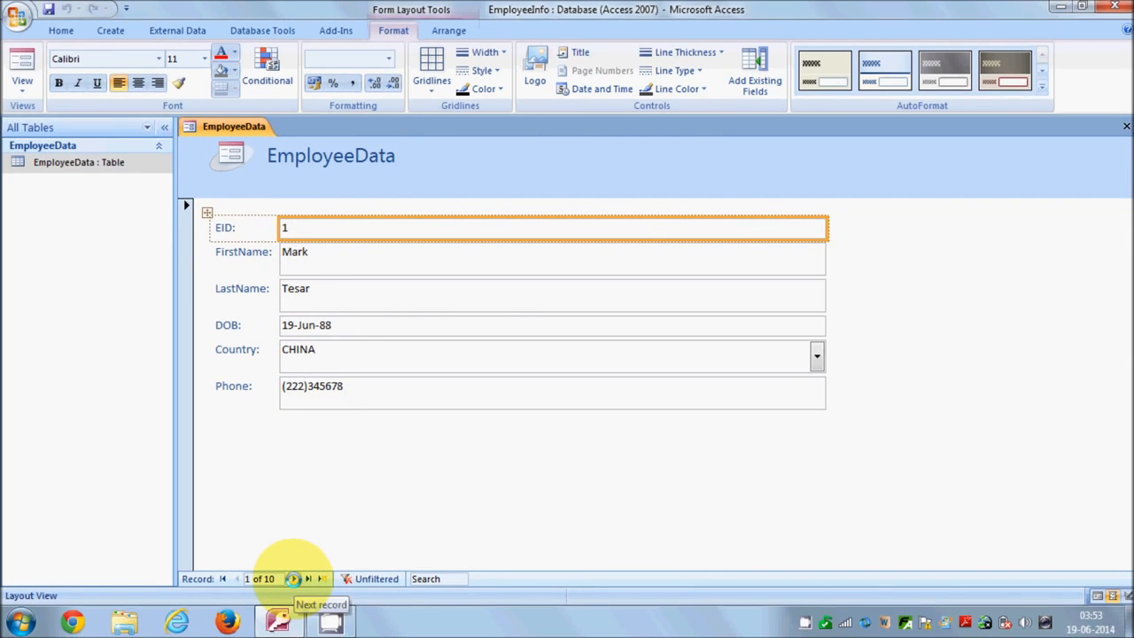
# - Browse forward and backward through the existing employee records in the new form
pyautogui.click(294, 579)
pyautogui.click(293, 578)
pyautogui.click(293, 578)
pyautogui.click(293, 579)
pyautogui.click(293, 578)
pyautogui.click(293, 578)
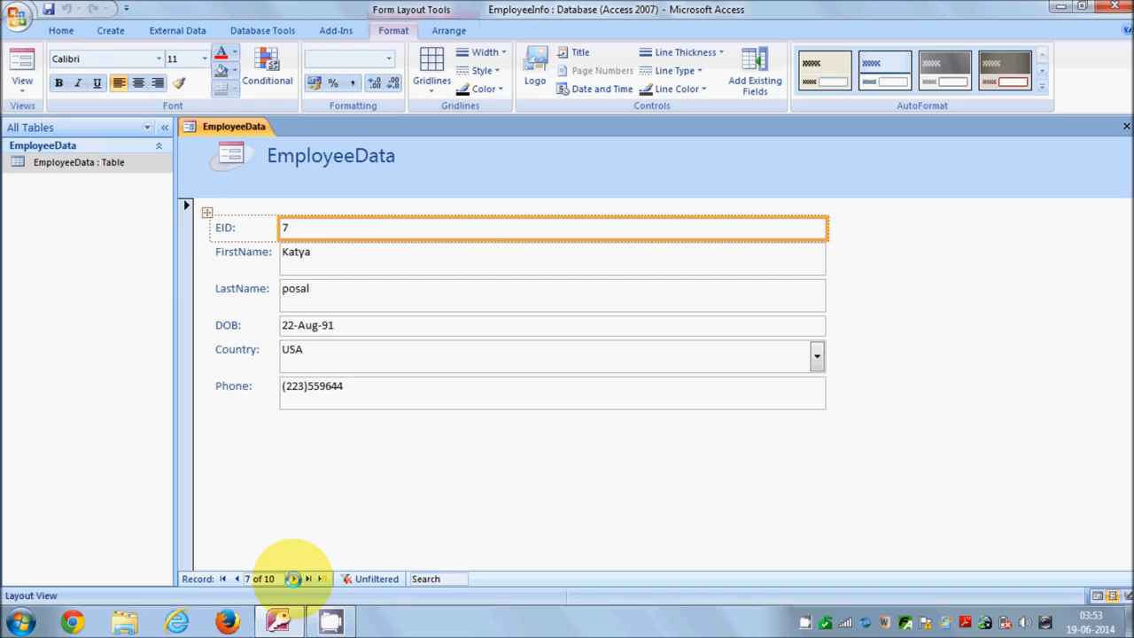
pyautogui.click(237, 578)
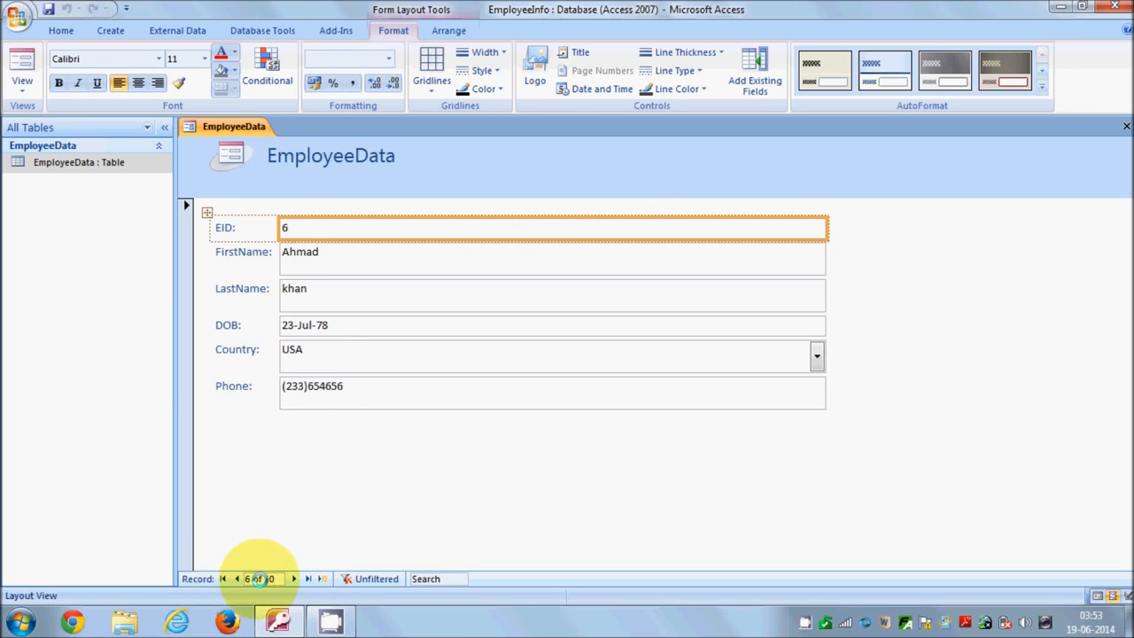
pyautogui.click(293, 578)
pyautogui.click(236, 579)
pyautogui.click(236, 578)
pyautogui.click(236, 578)
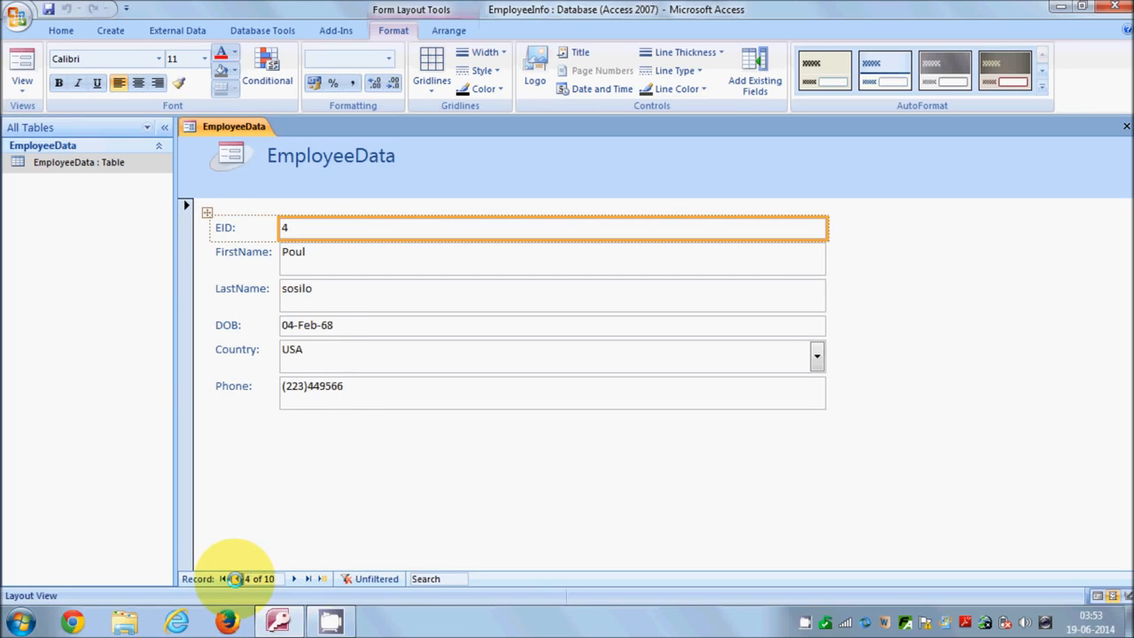
pyautogui.click(293, 578)
pyautogui.click(293, 578)
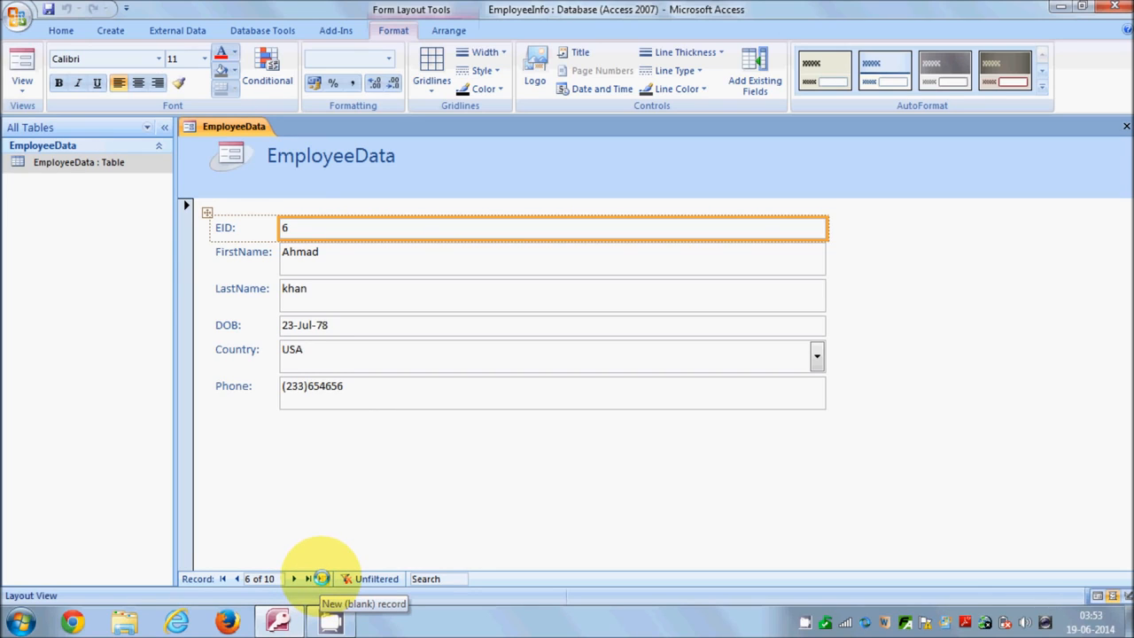
# - Go to a new blank record in the form and switch from Layout View to Form View for data entry
pyautogui.click(320, 579)
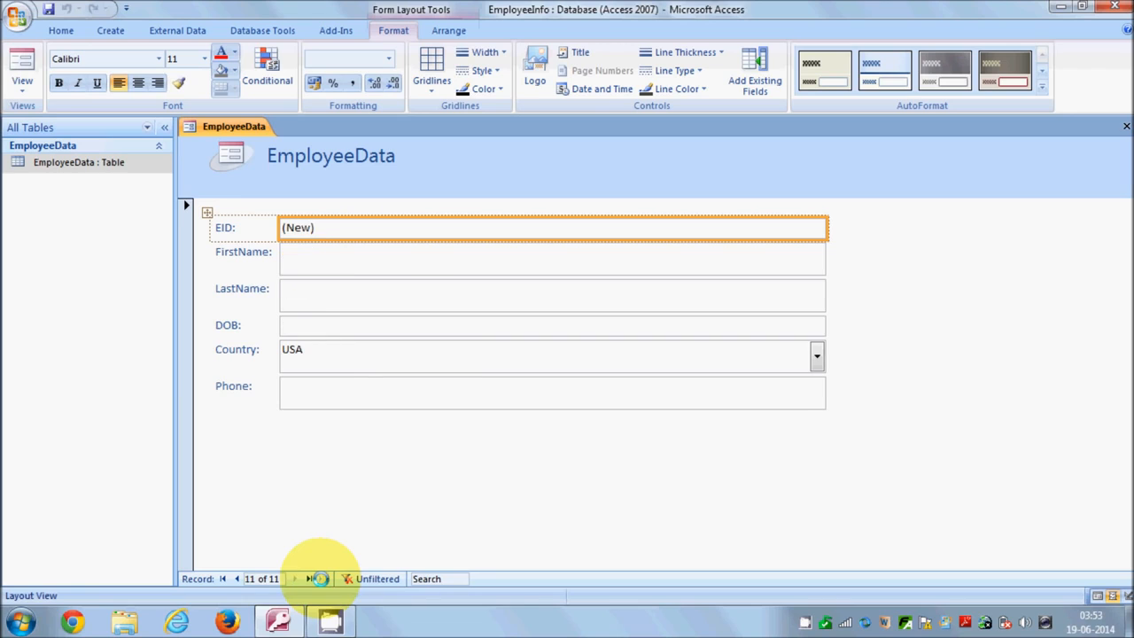
pyautogui.click(302, 255)
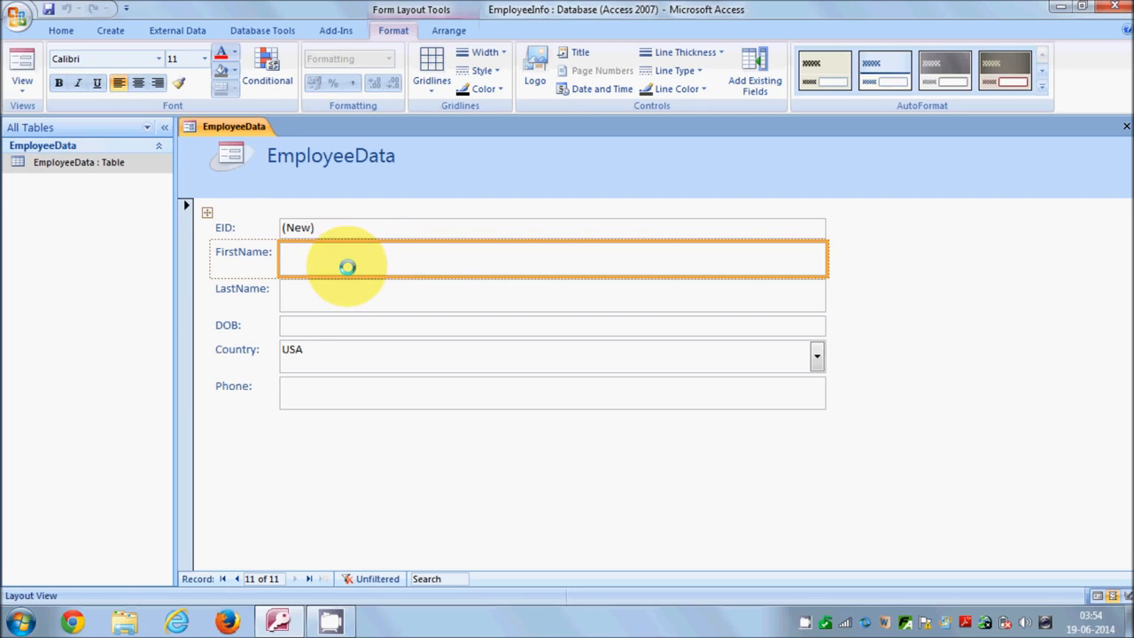
pyautogui.click(21, 67)
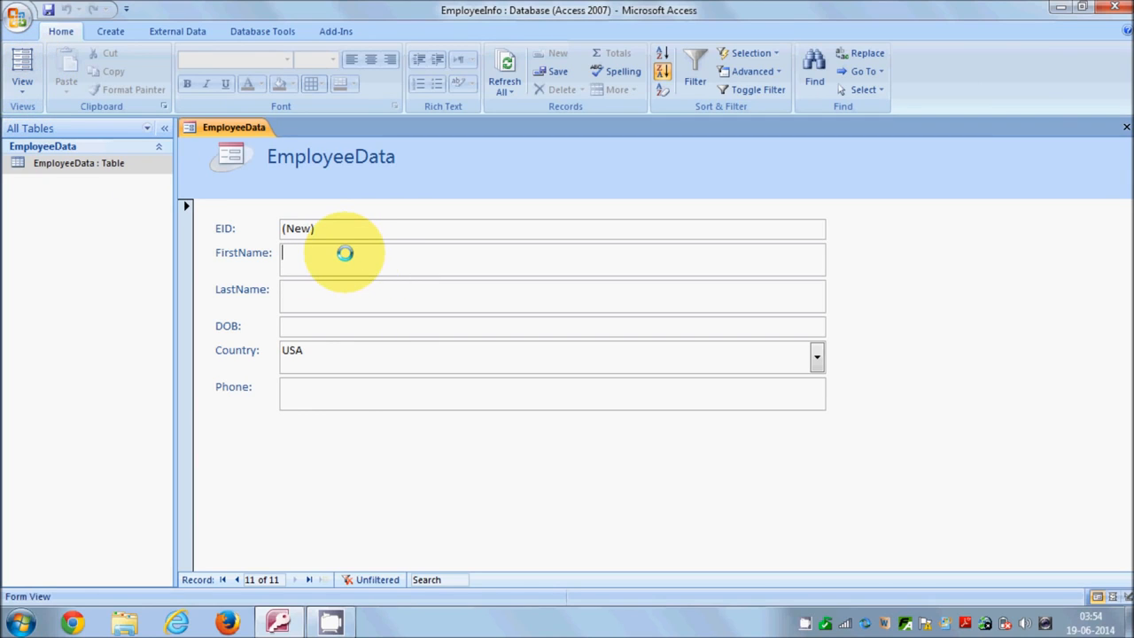
pyautogui.click(22, 82)
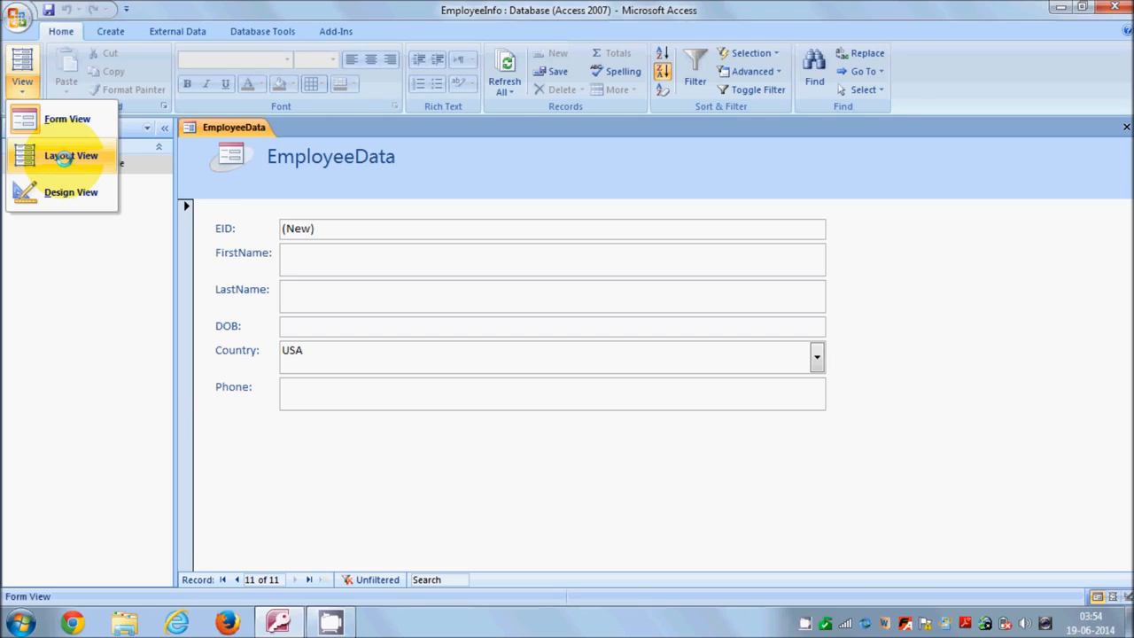
pyautogui.click(57, 120)
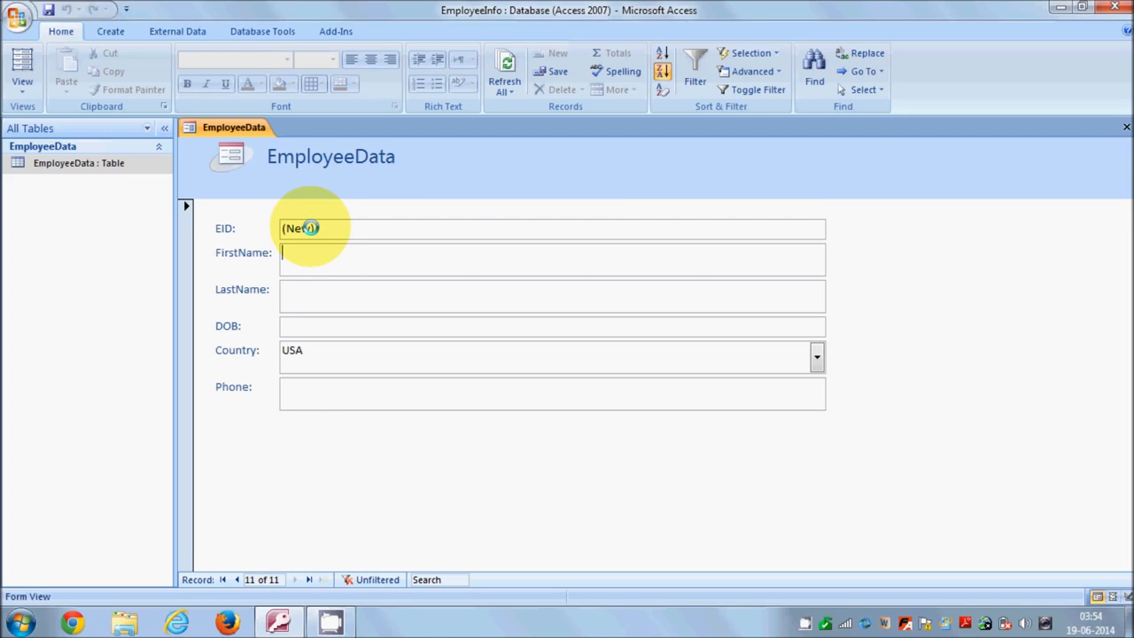
# - Enter the new employee's first name, last name and date of birth in the blank record
pyautogui.write('Mark')
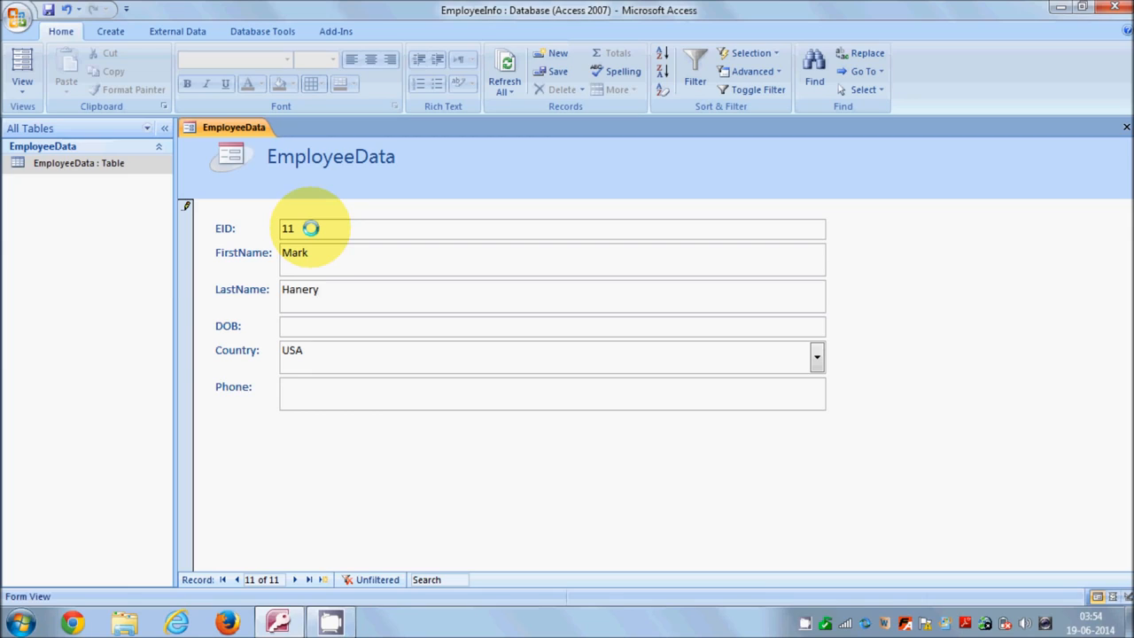
pyautogui.press('Tab')
pyautogui.write('31-')
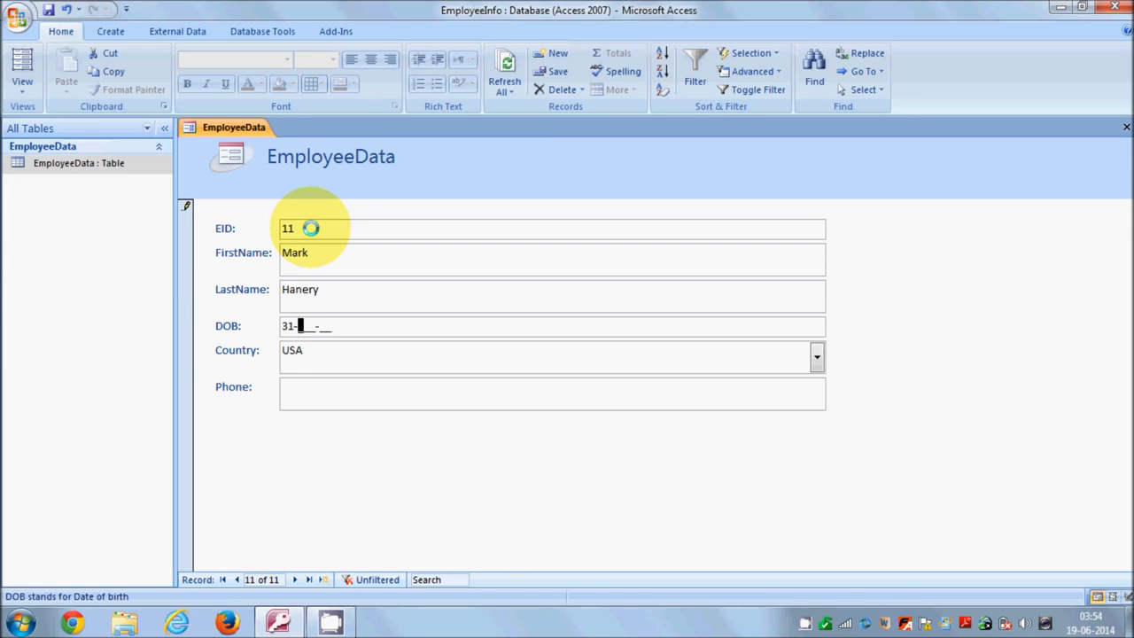
pyautogui.write('Mar-98')
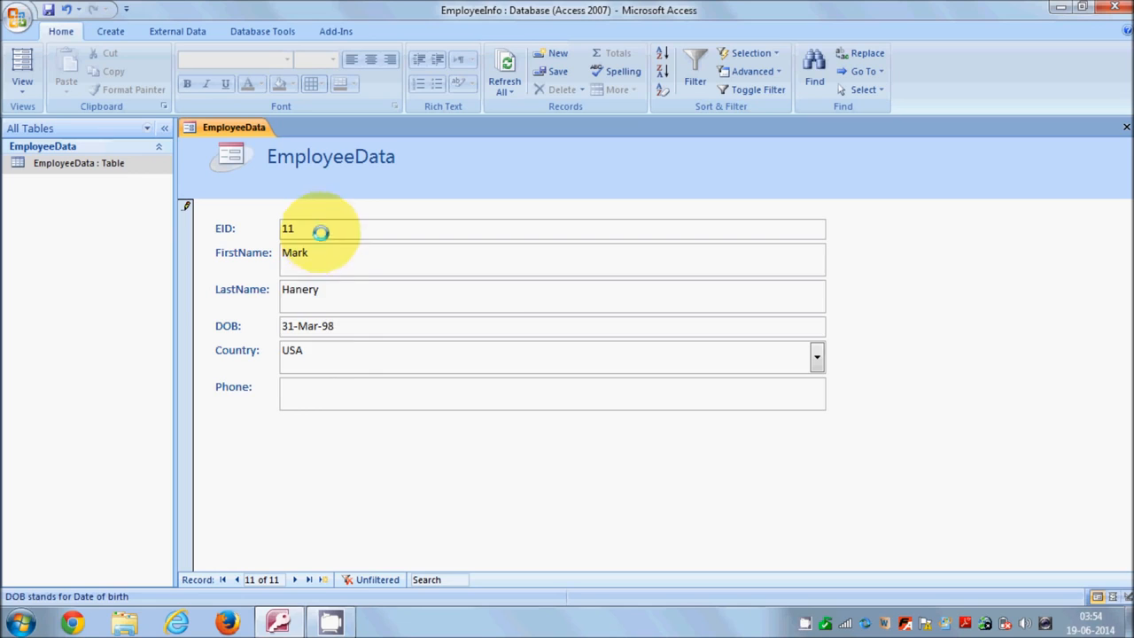
# - Set the new employee's Country to GERMANY and fill in the phone number
pyautogui.click(815, 356)
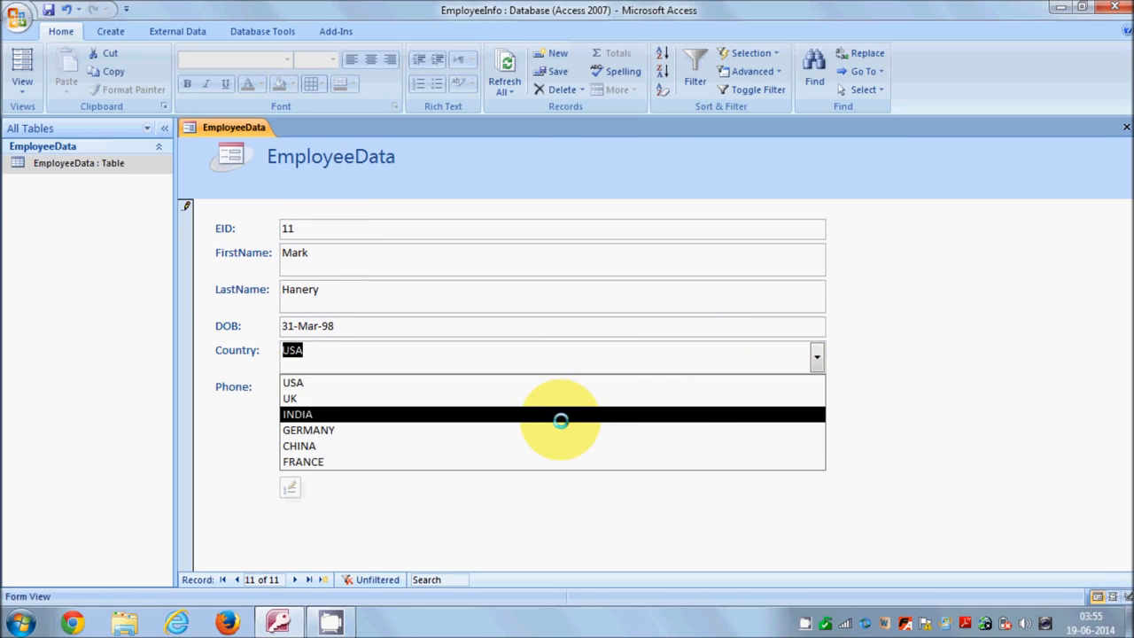
pyautogui.click(559, 429)
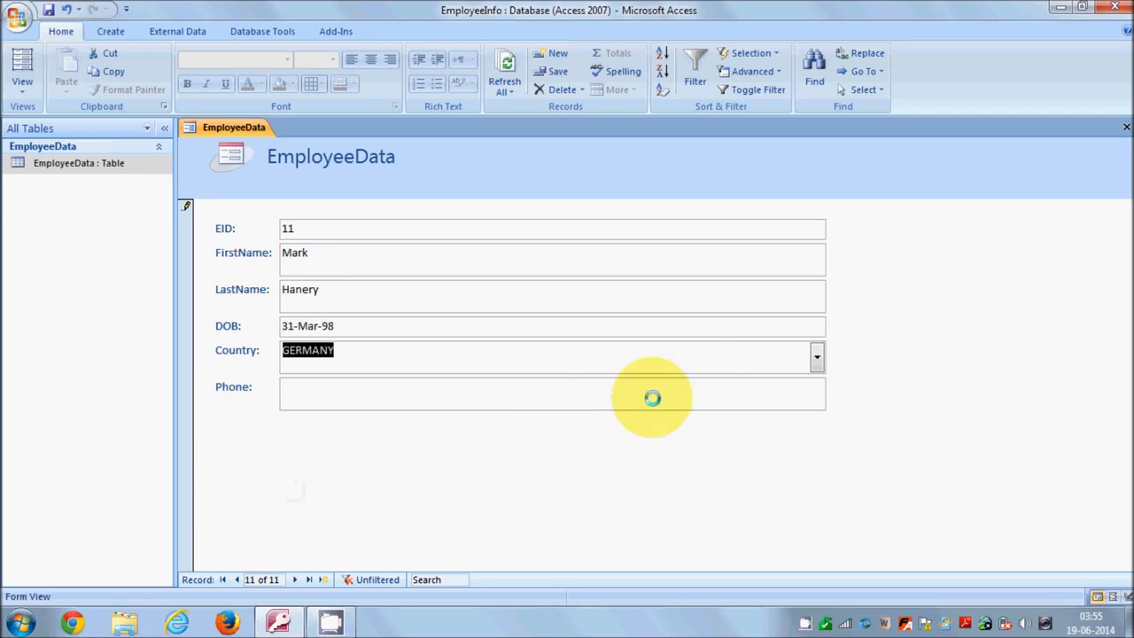
pyautogui.click(465, 401)
pyautogui.click(285, 386)
pyautogui.write('123)45')
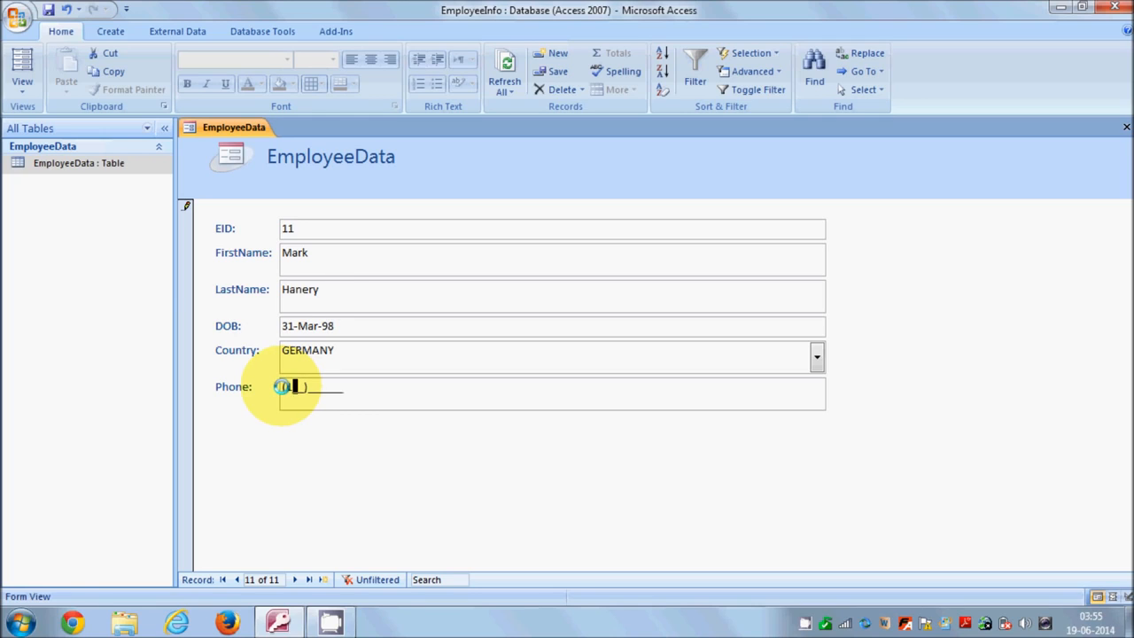
pyautogui.write('444')
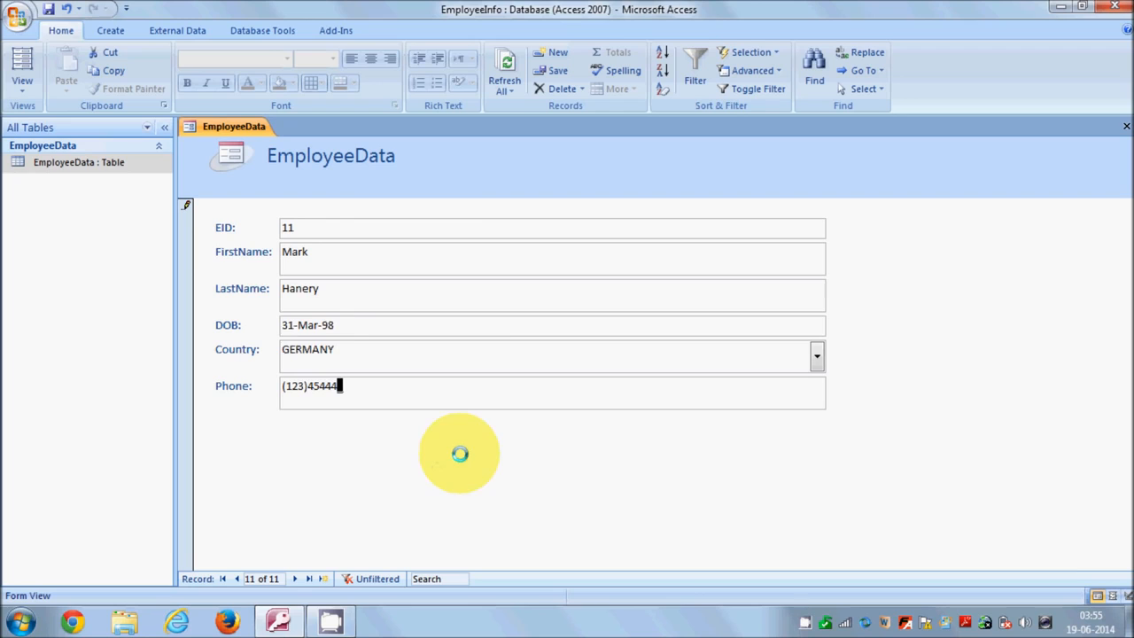
# - Save the form under the name EmployeeData Form
pyautogui.click(18, 18)
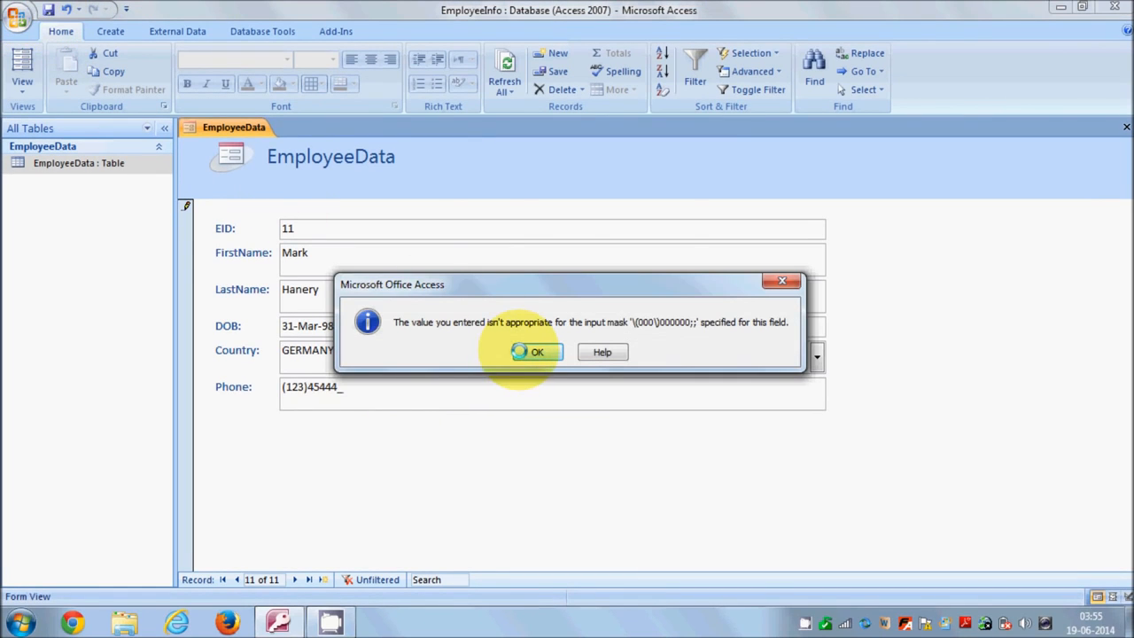
pyautogui.click(525, 352)
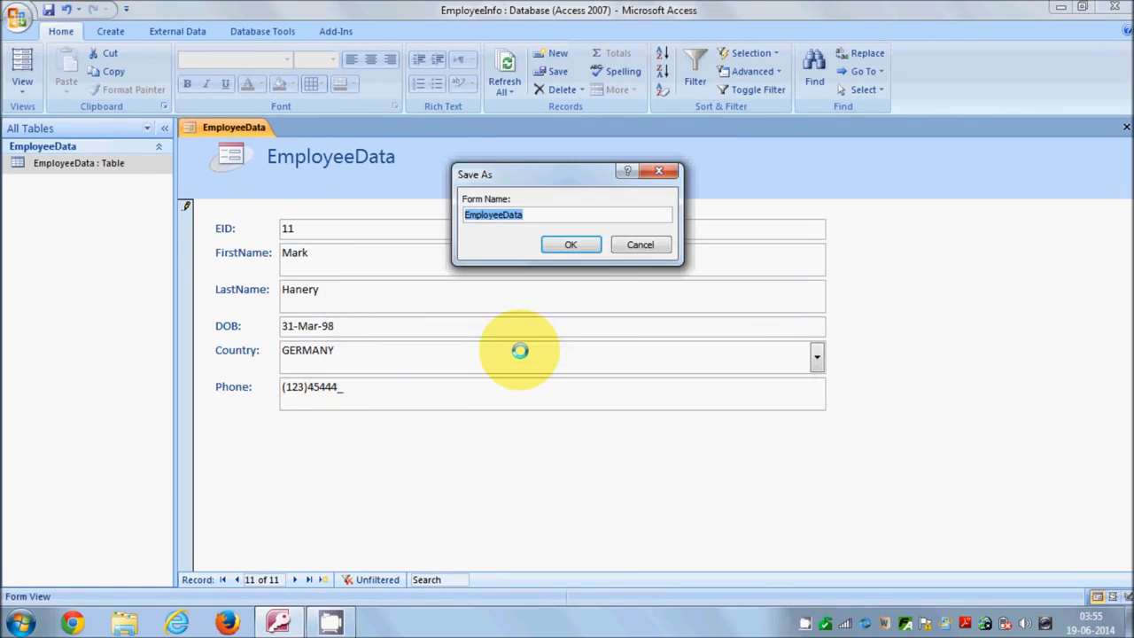
pyautogui.click(535, 213)
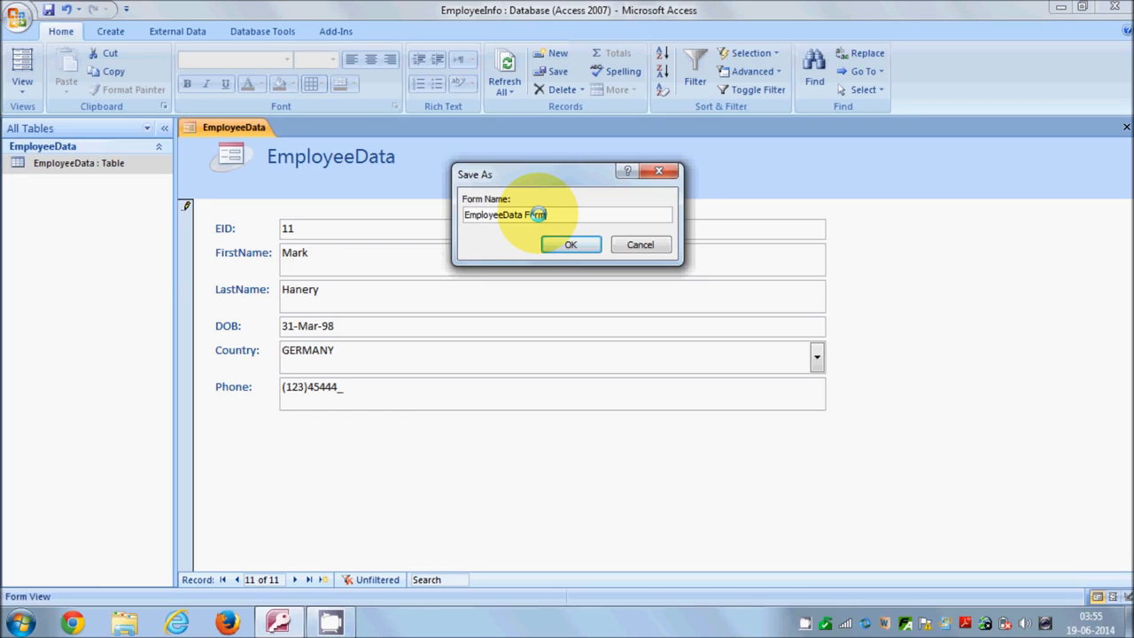
pyautogui.click(570, 240)
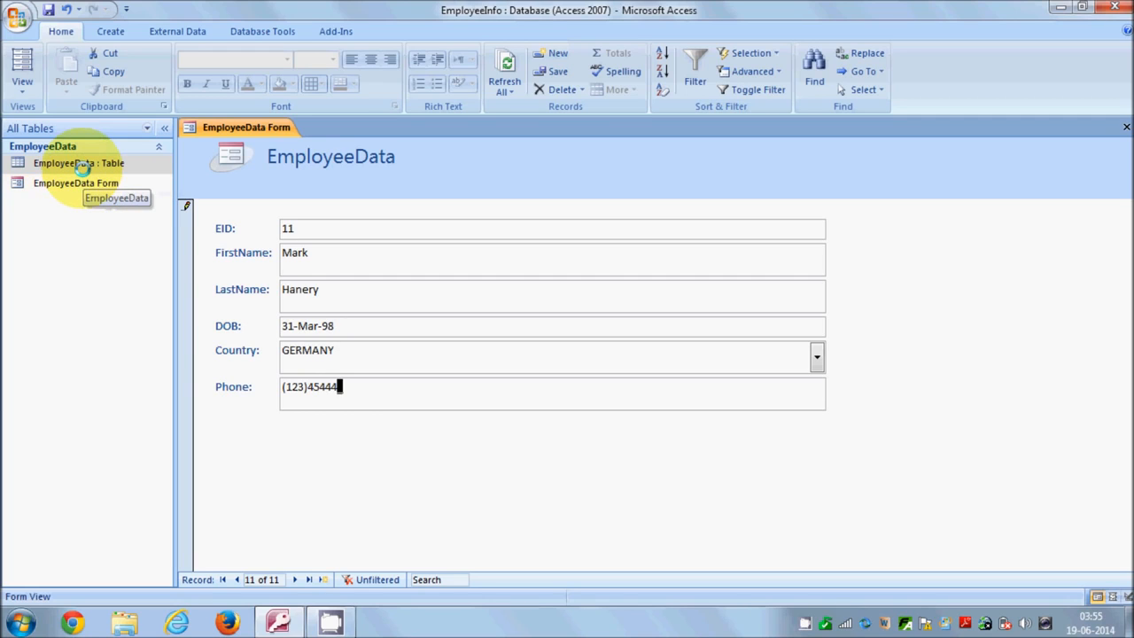
# - Close EmployeeData Form, discarding the unsaved new employee record
pyautogui.click(82, 163)
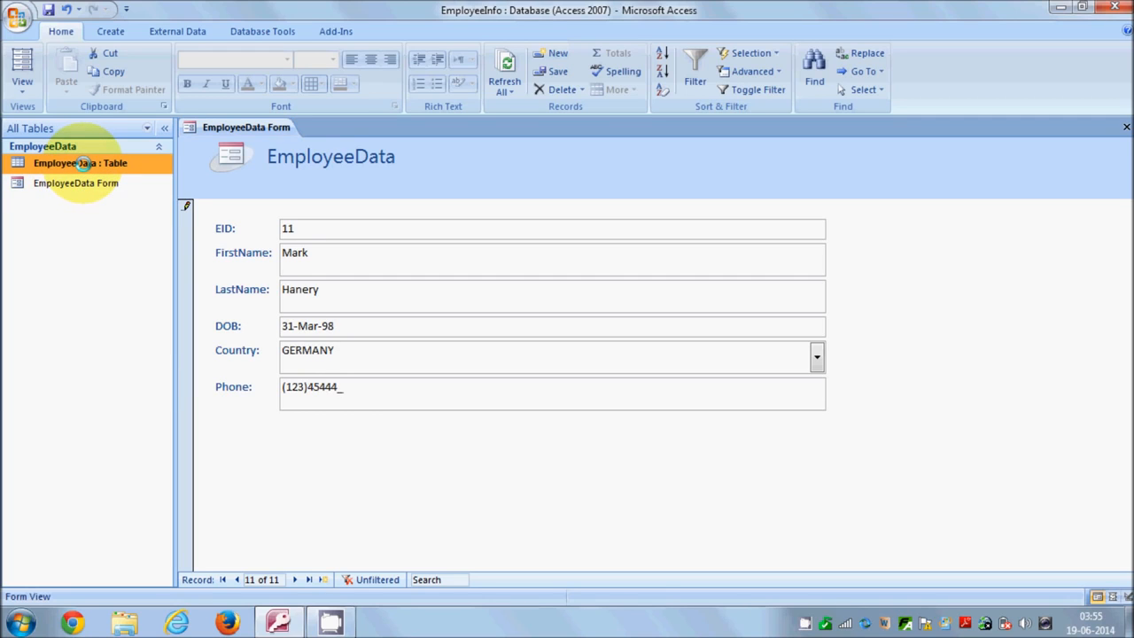
pyautogui.click(1123, 128)
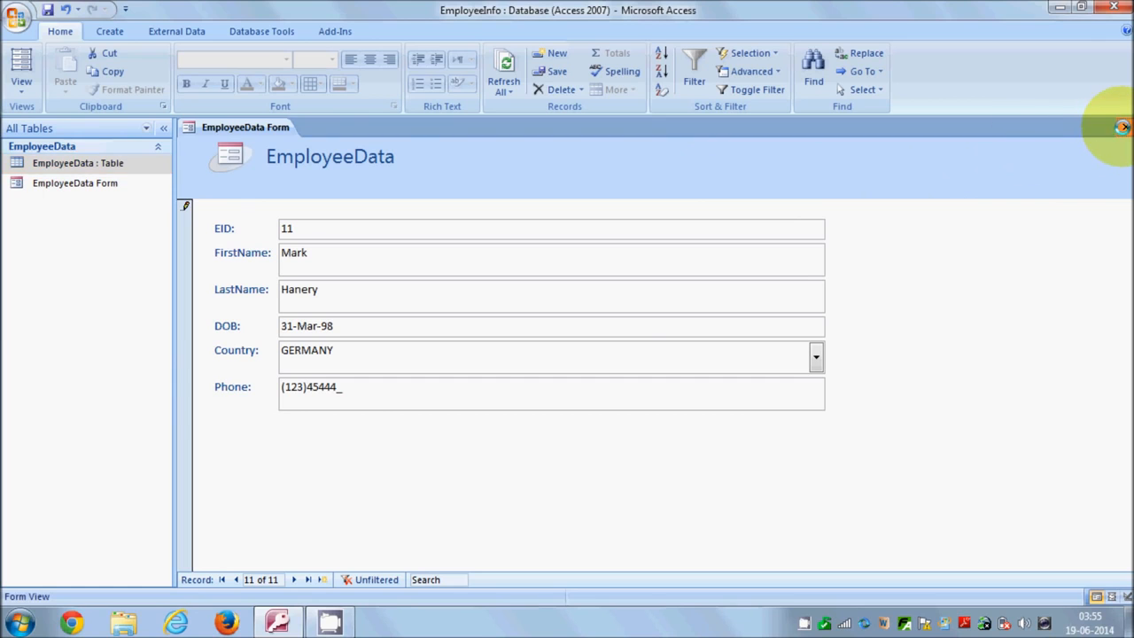
pyautogui.click(539, 351)
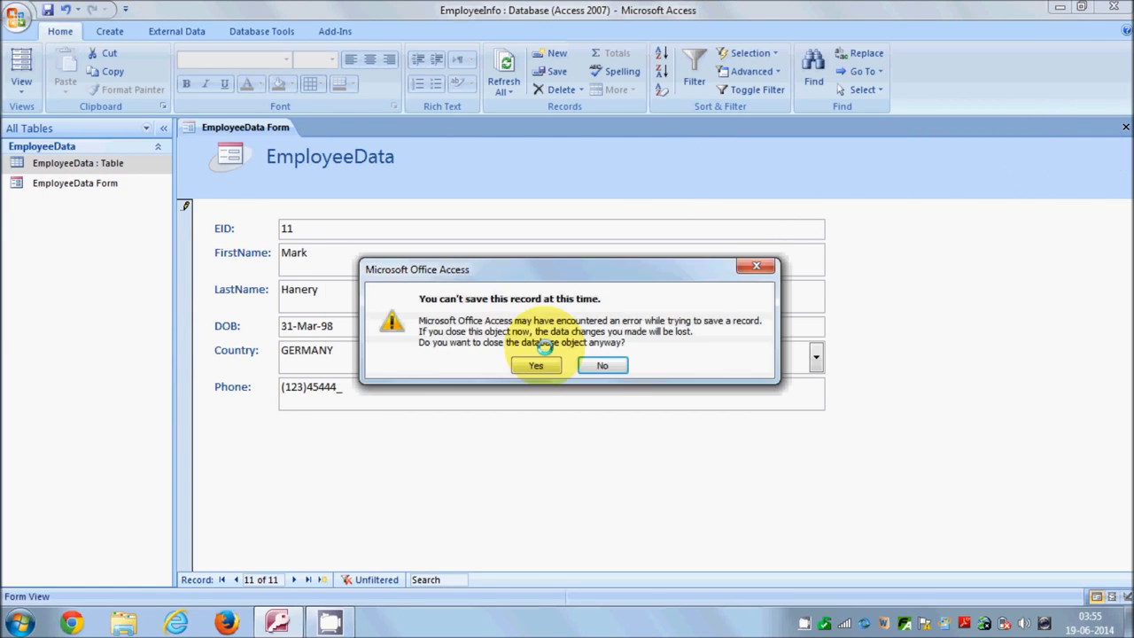
pyautogui.click(538, 363)
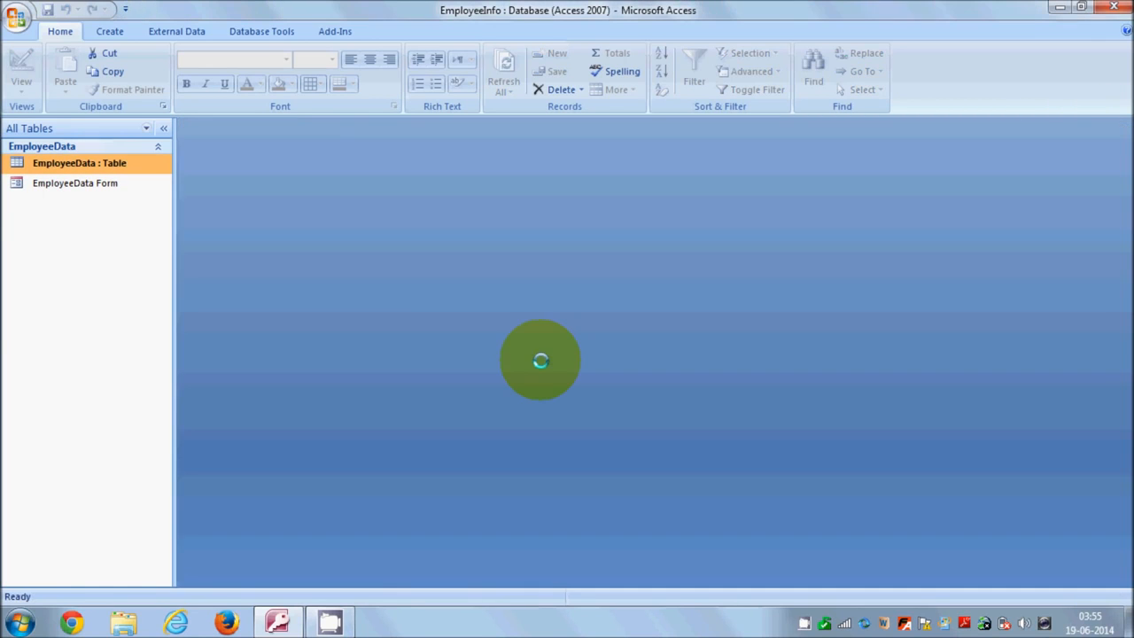
# - Open the EmployeeData table, check the last rows for the new employee's record, and close the table
pyautogui.rightClick(113, 165)
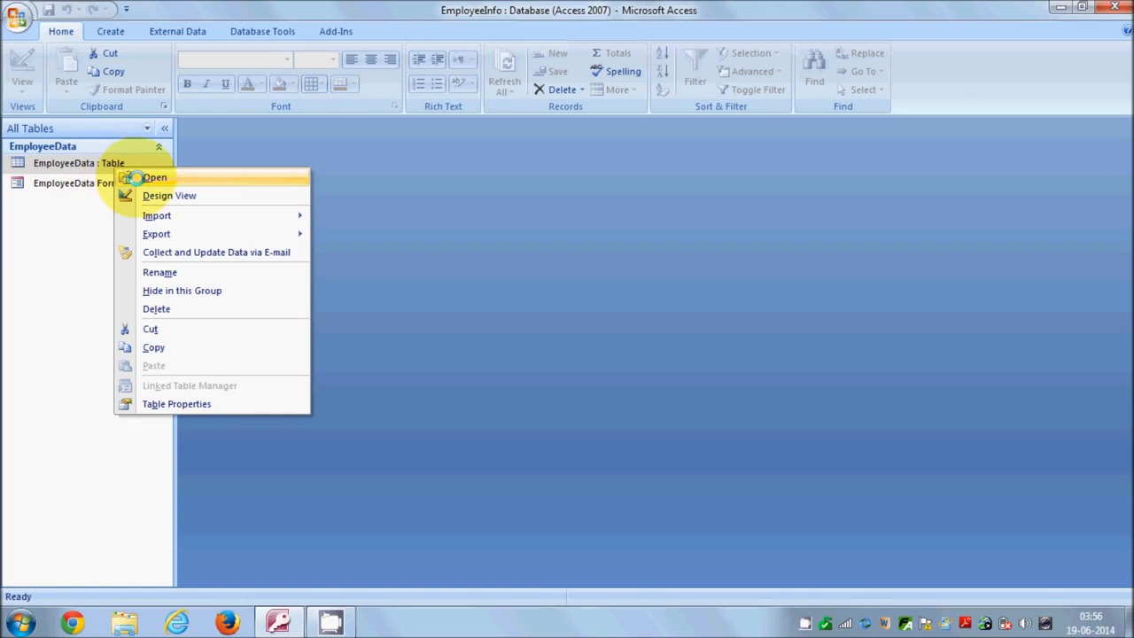
pyautogui.click(142, 177)
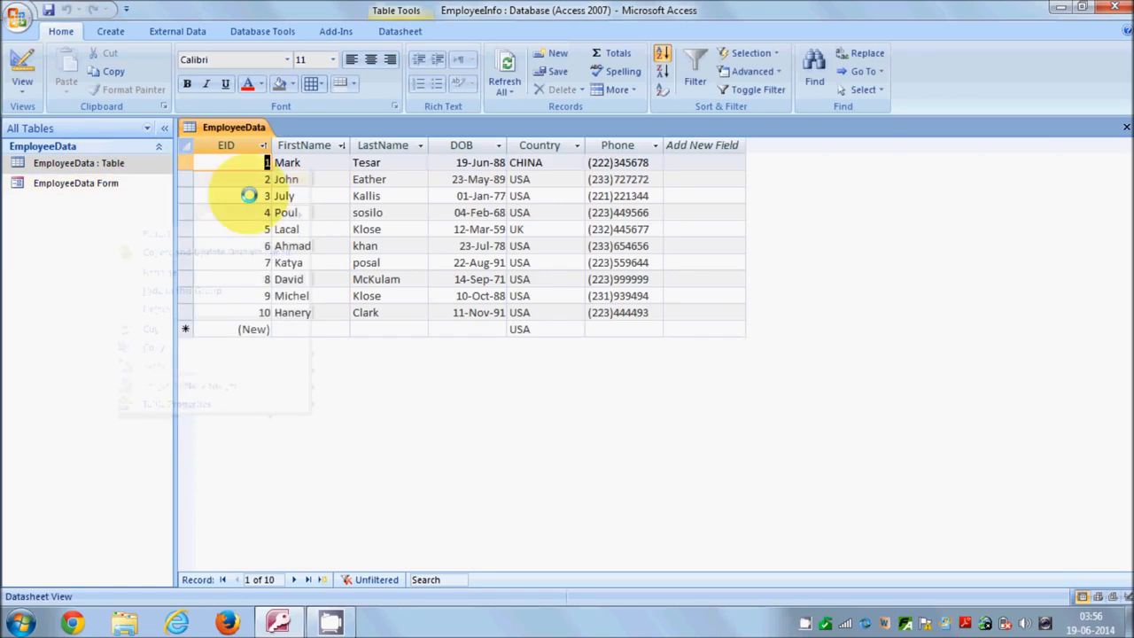
pyautogui.click(286, 327)
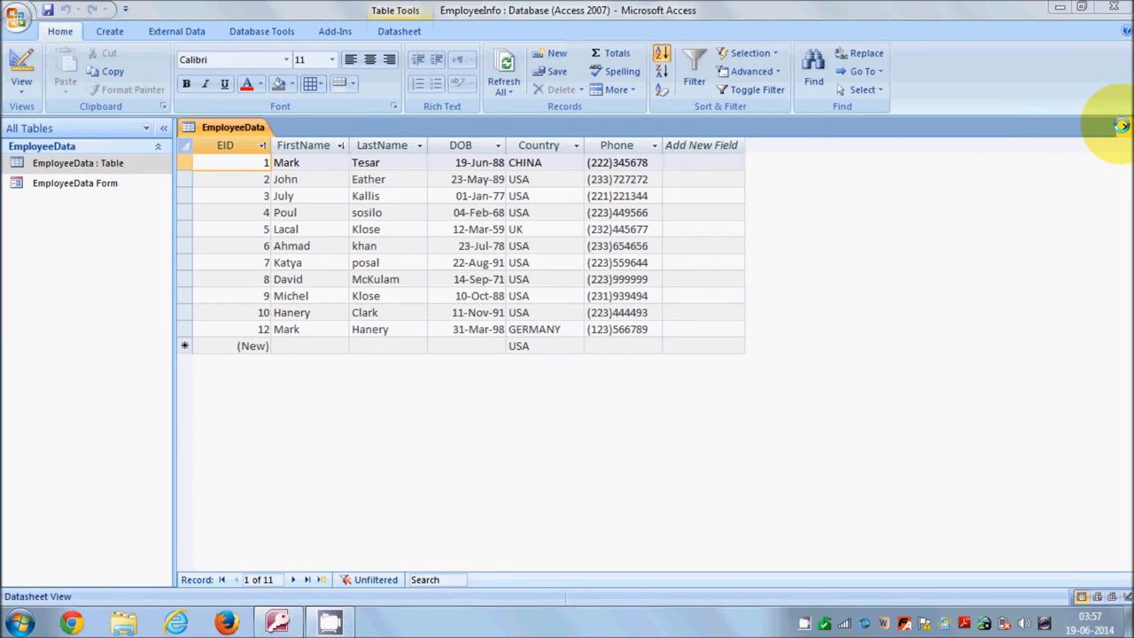
pyautogui.click(1120, 126)
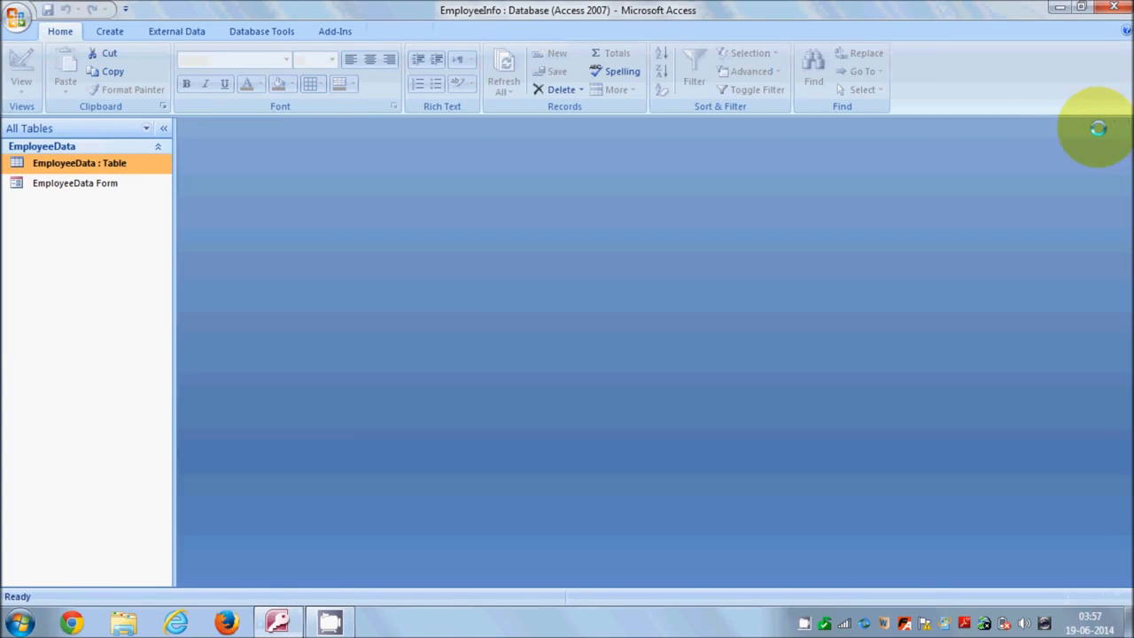
# - Open EmployeeData Form and go to a new blank record
pyautogui.click(102, 182)
pyautogui.rightClick(102, 183)
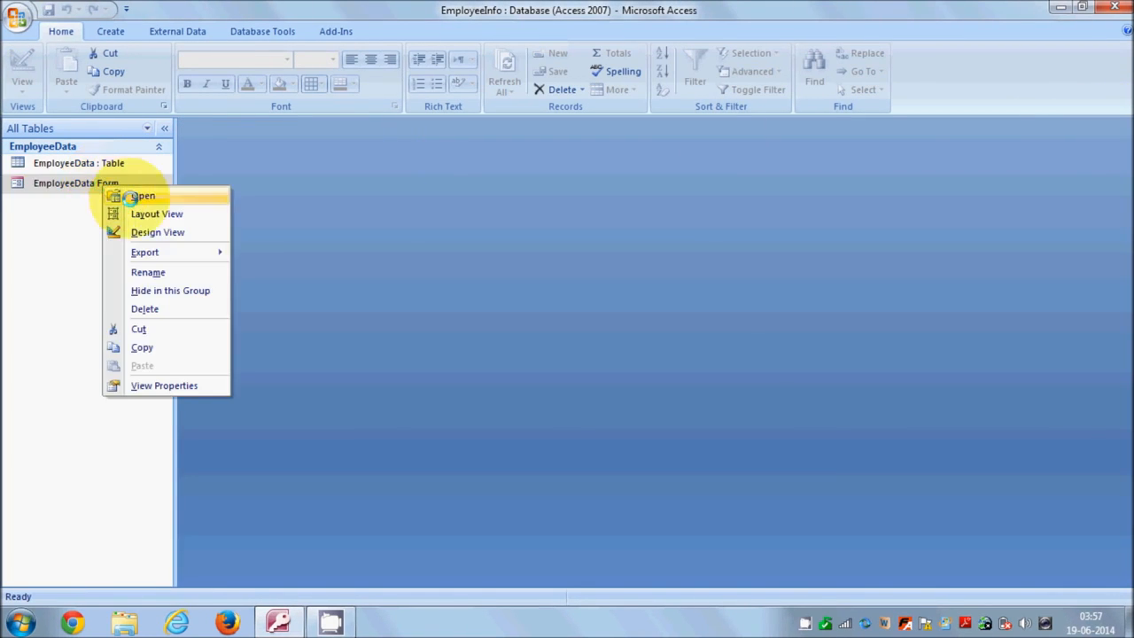
pyautogui.click(137, 196)
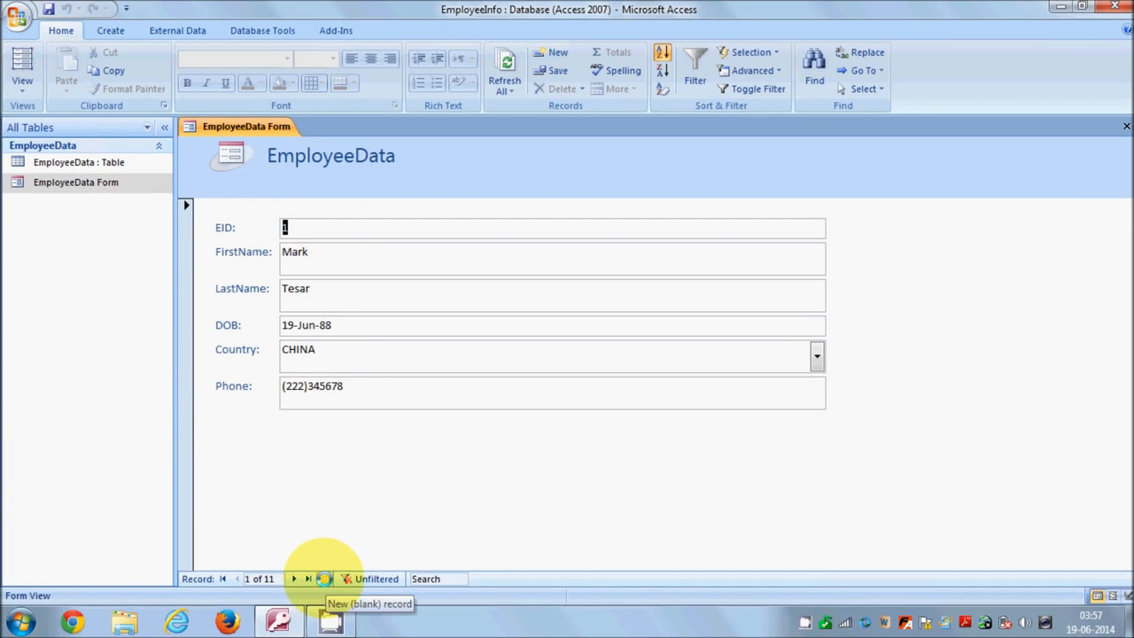
pyautogui.click(324, 579)
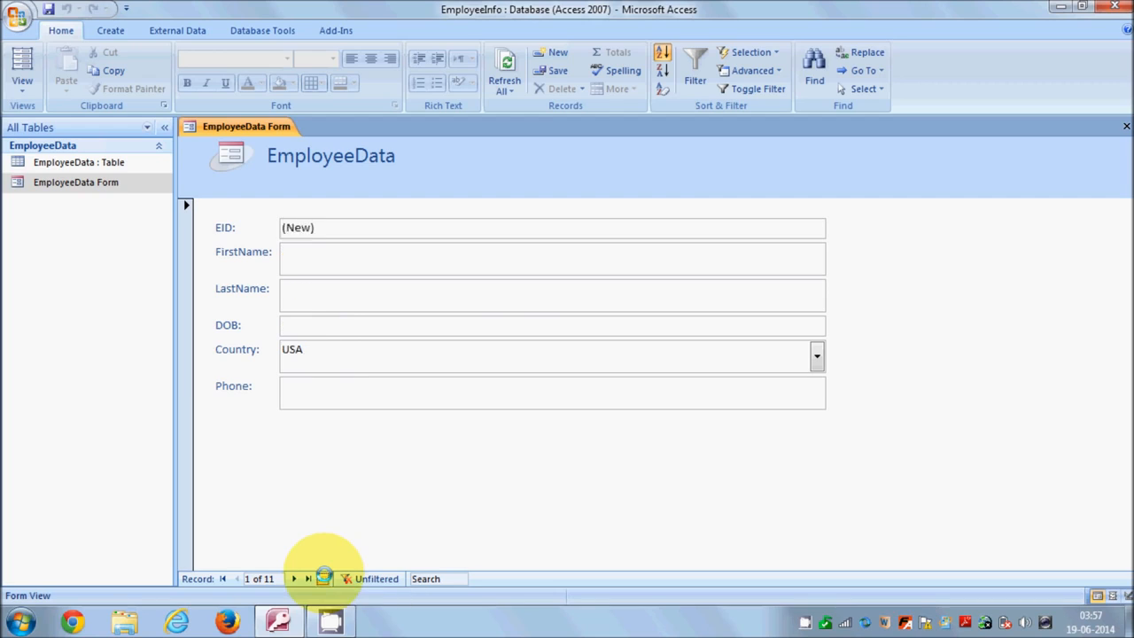
# - Fill in the first name, last name and date of birth of another new employee in the form
pyautogui.click(327, 255)
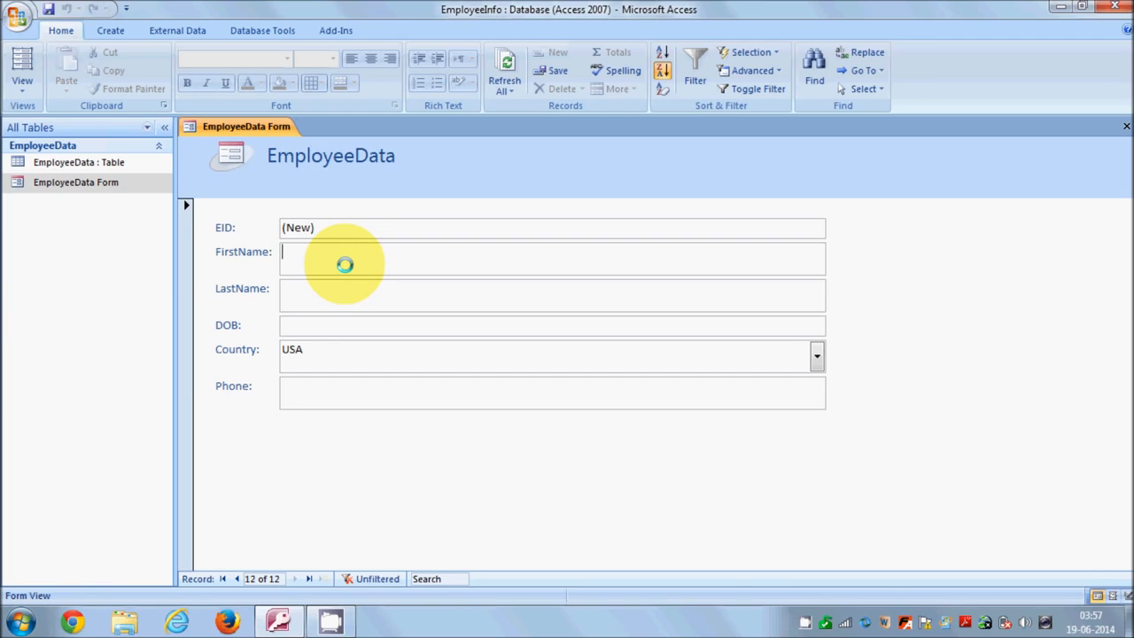
pyautogui.write('Jasinn')
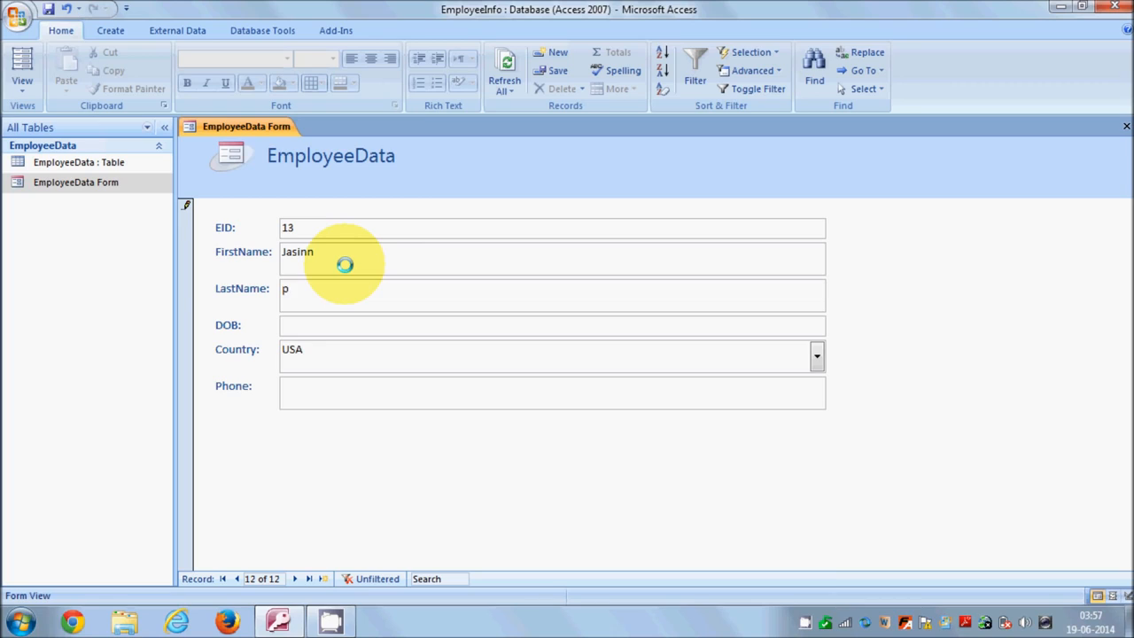
pyautogui.press('Tab')
pyautogui.write('21-Apr-')
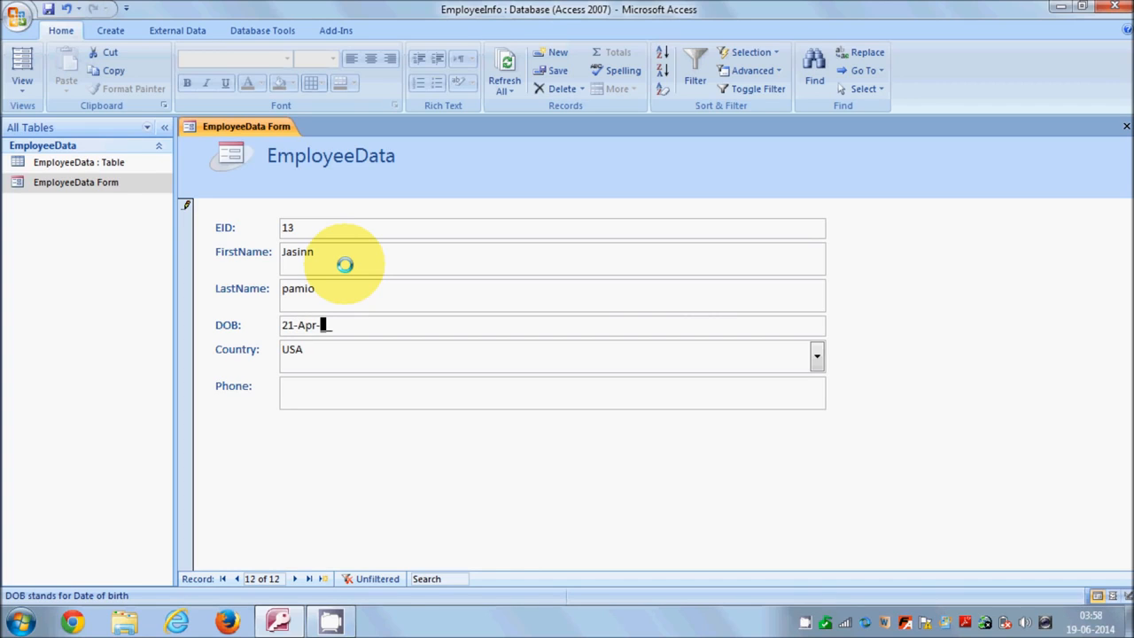
pyautogui.write('67')
pyautogui.press('Tab')
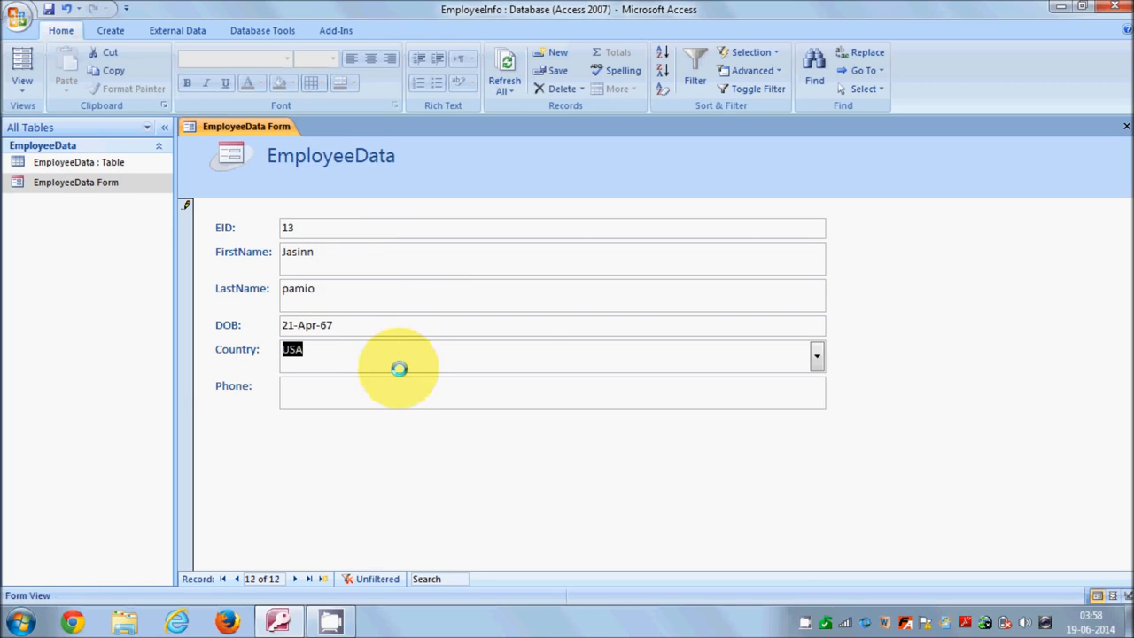
# - Complete the employee's record with Country CHINA and the phone number, and save it
pyautogui.click(546, 366)
pyautogui.click(816, 355)
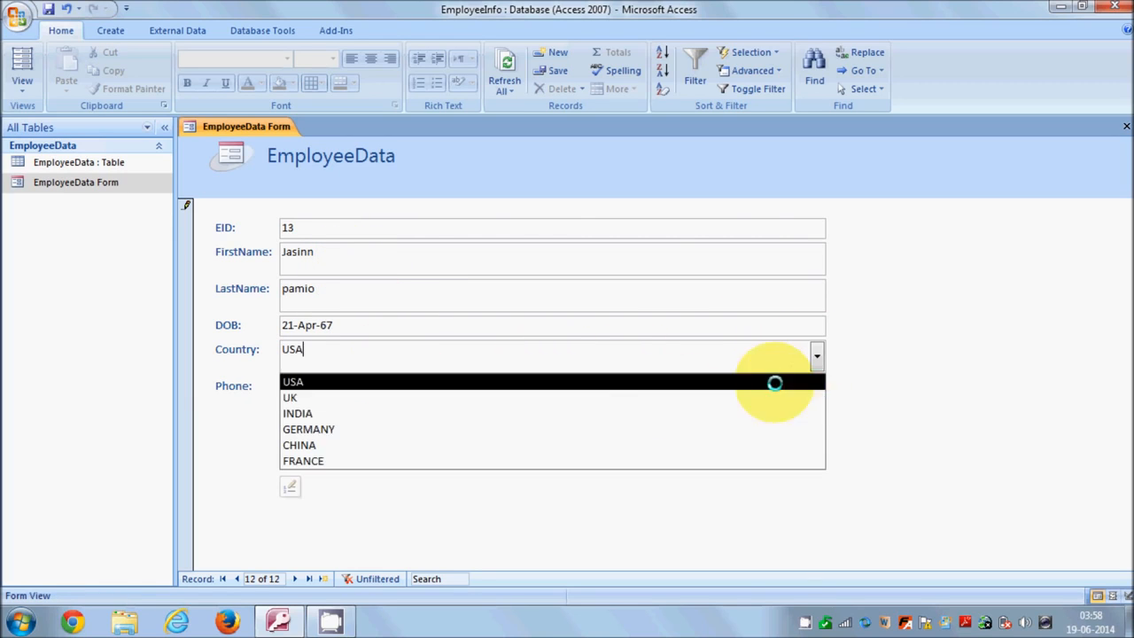
pyautogui.click(510, 443)
pyautogui.click(463, 397)
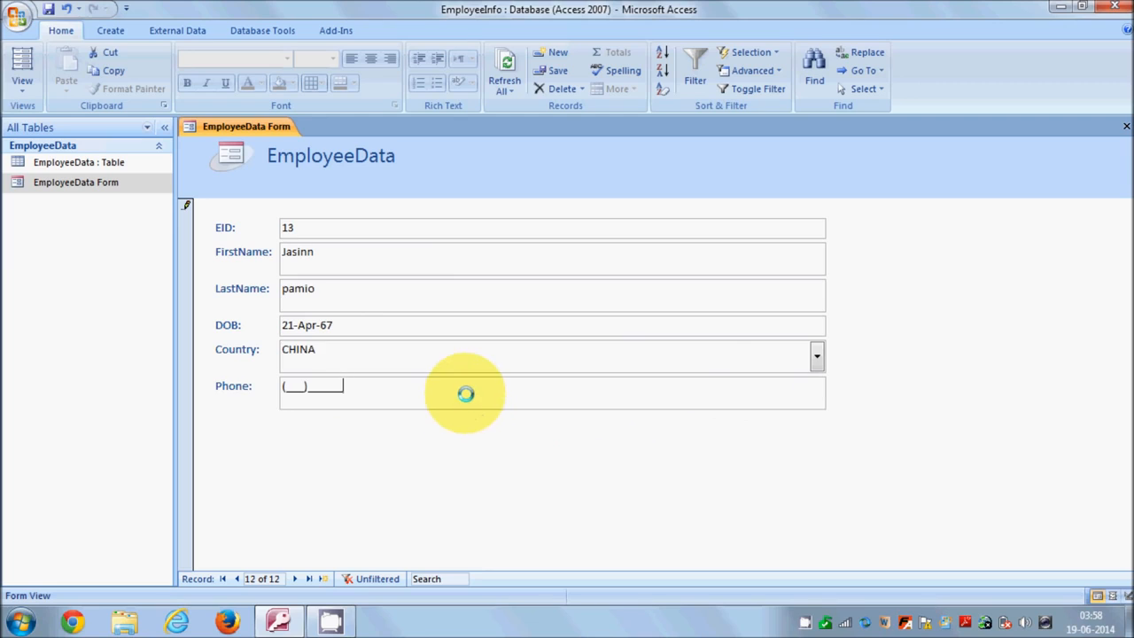
pyautogui.click(282, 387)
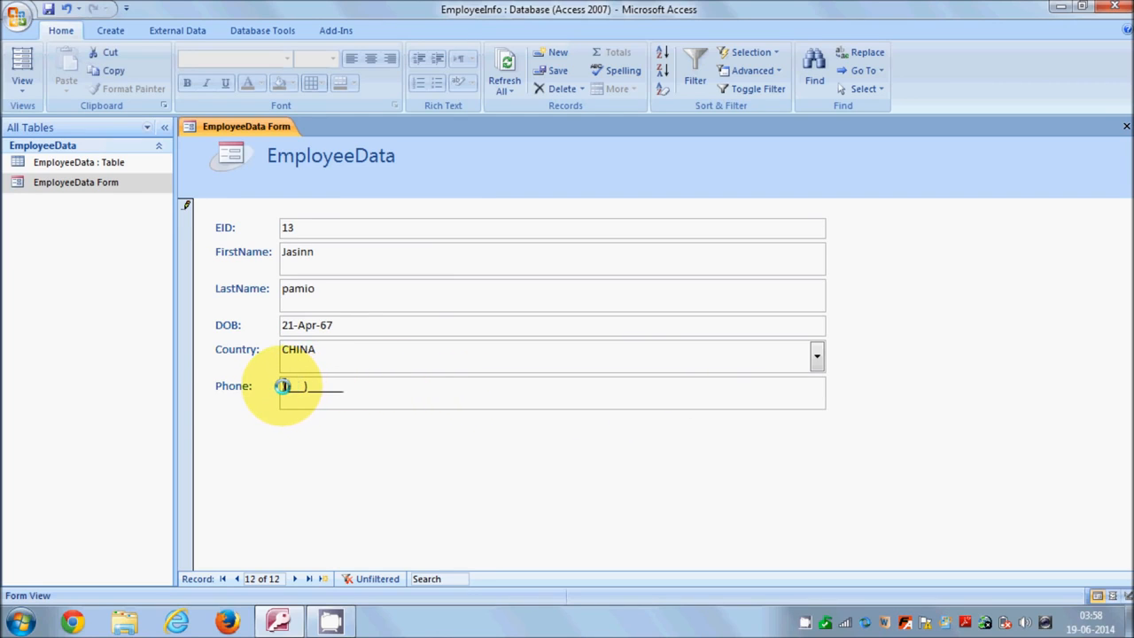
pyautogui.write('123)456778')
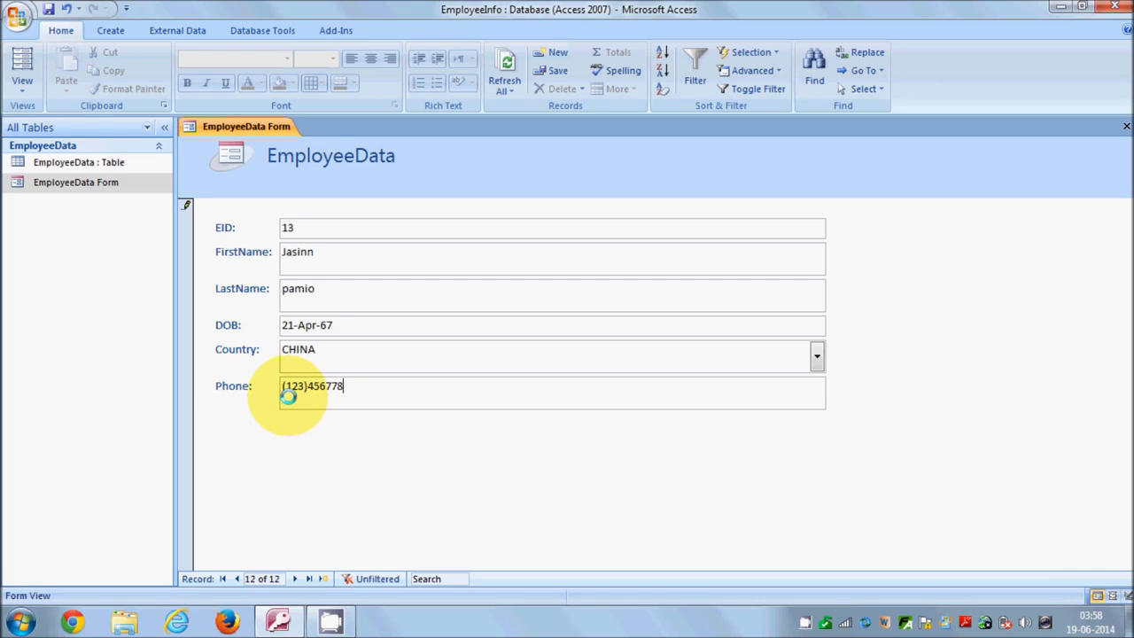
pyautogui.click(49, 9)
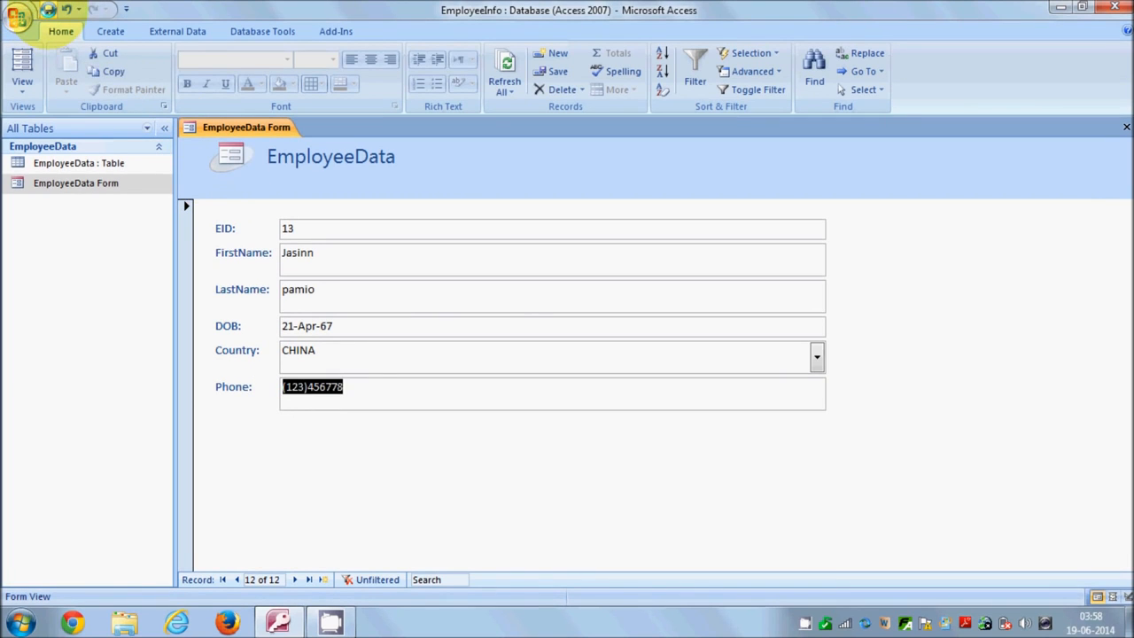
# - Open the EmployeeData table alongside the form to check the newly saved employee record
pyautogui.rightClick(127, 163)
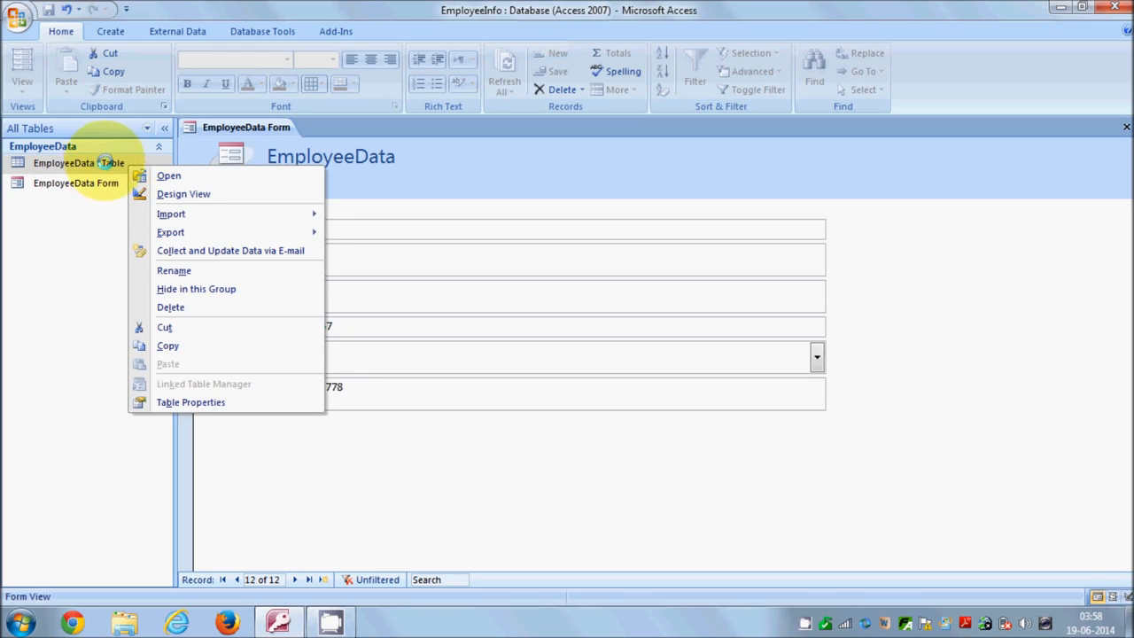
pyautogui.click(164, 175)
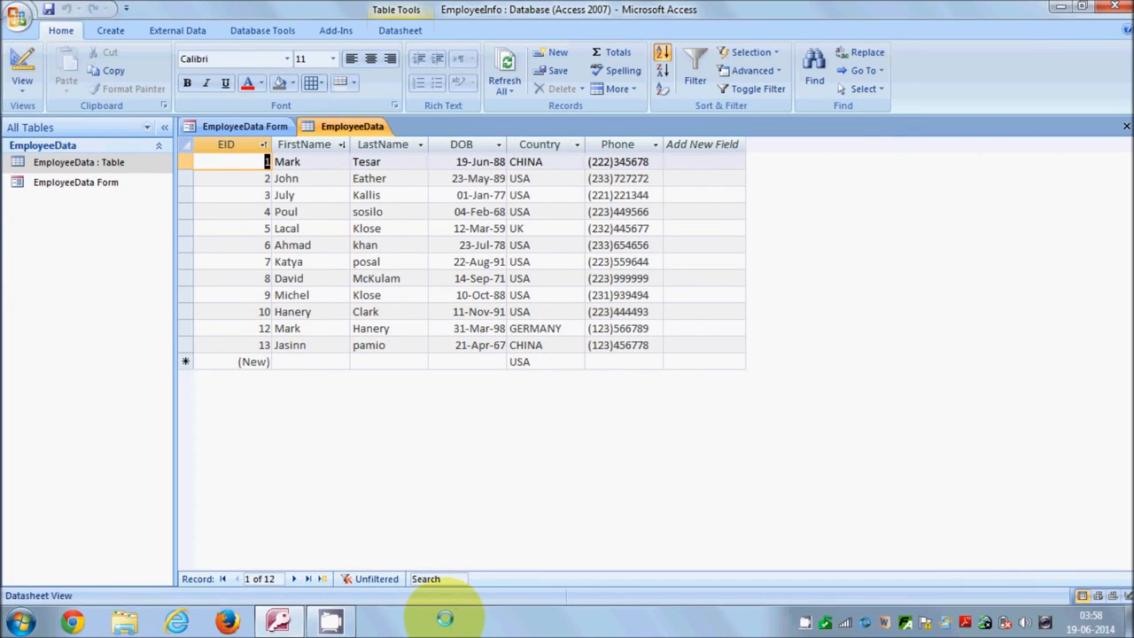
pyautogui.click(97, 181)
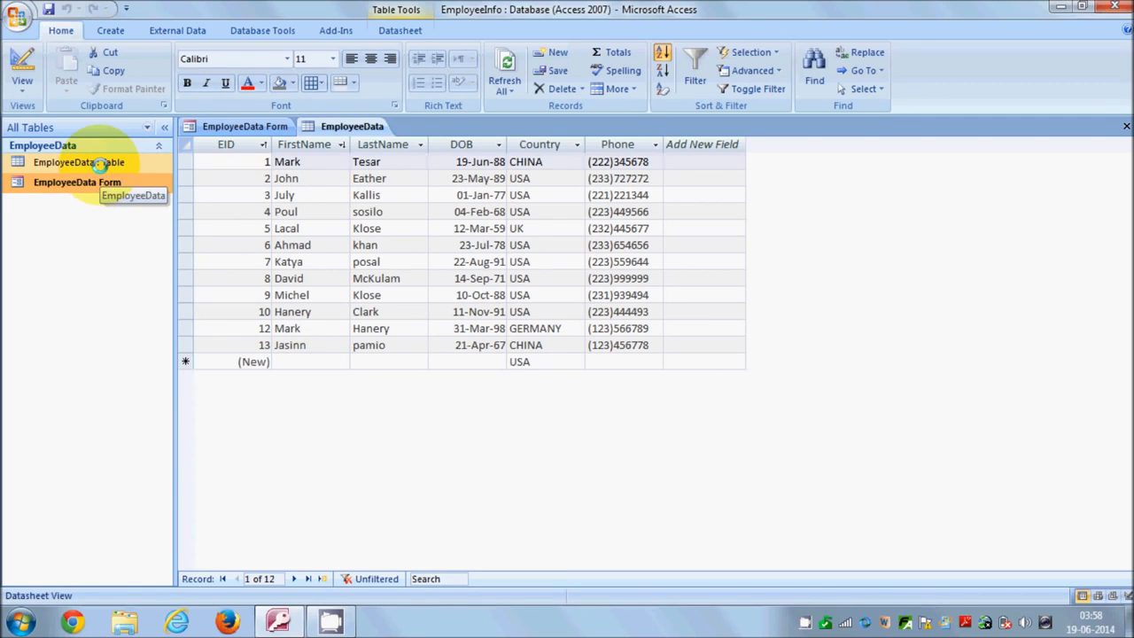
pyautogui.click(98, 165)
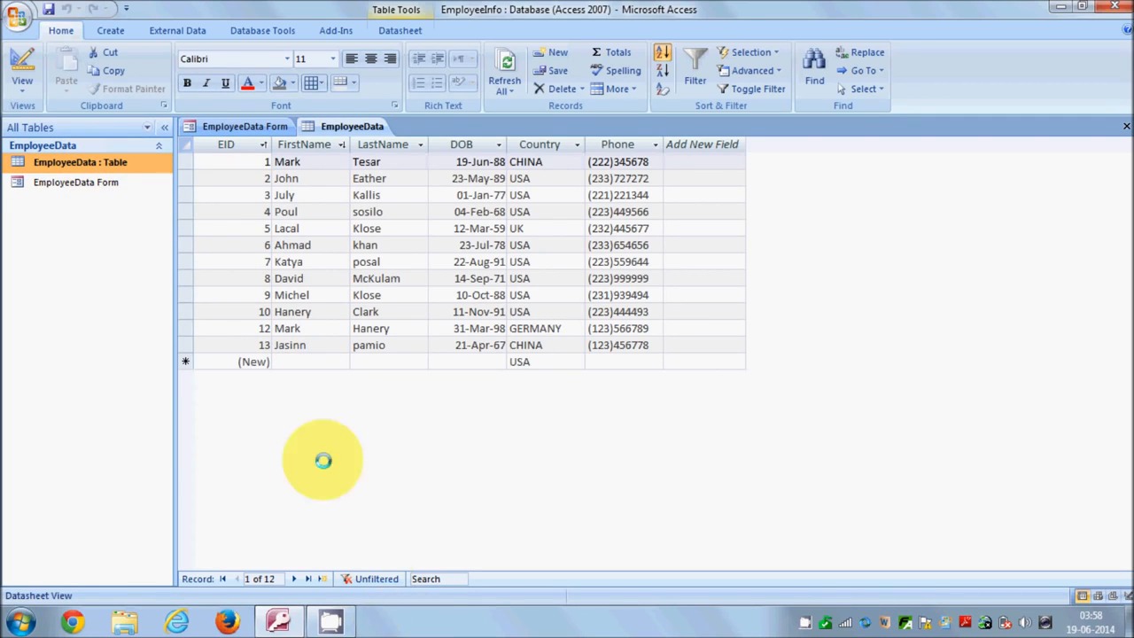
pyautogui.click(108, 180)
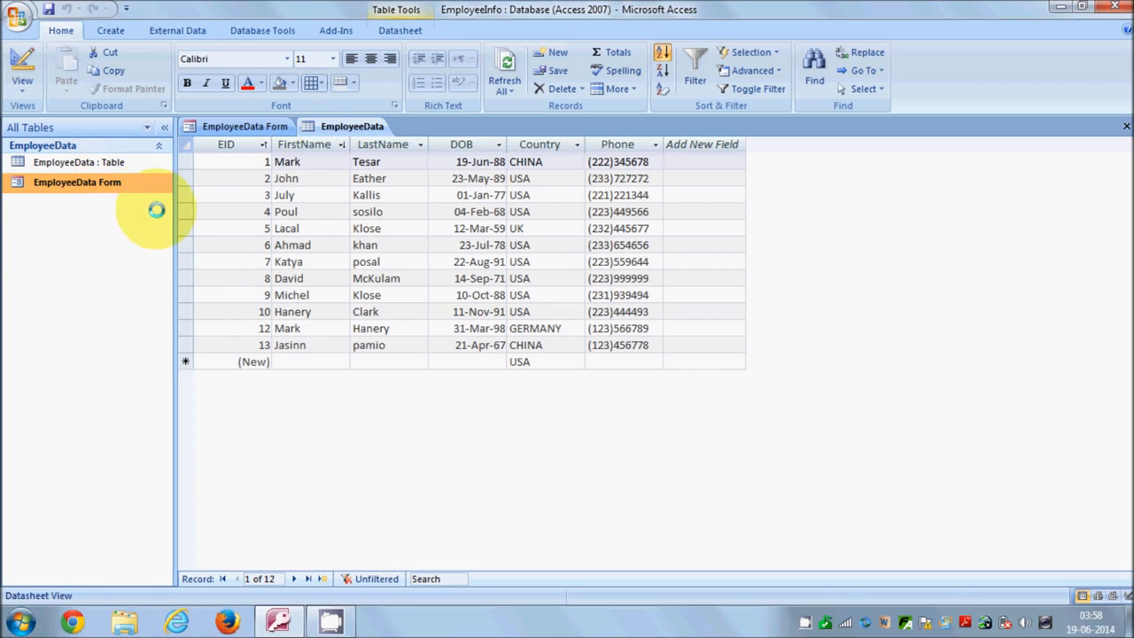